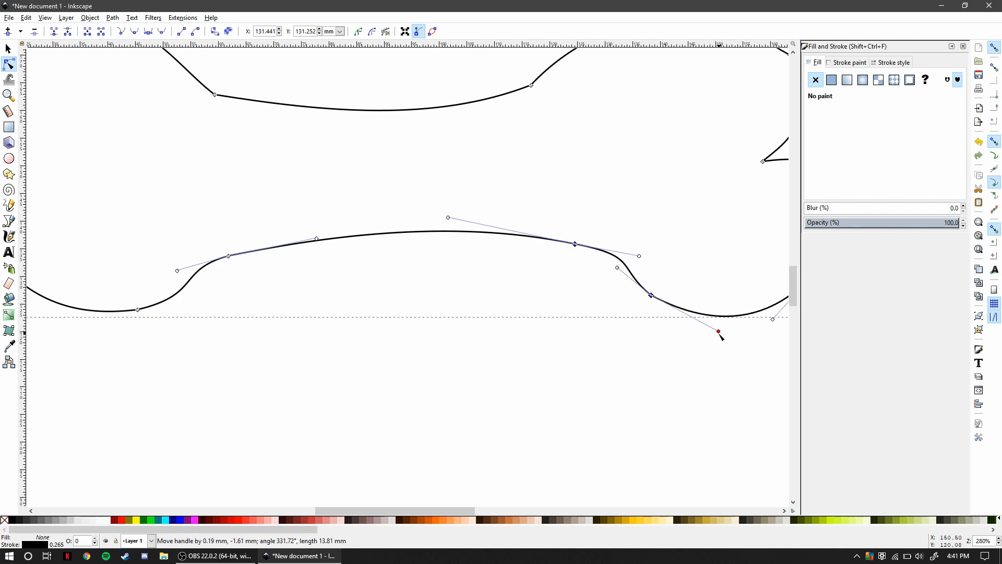
Round out the bone outline's lower-right lobe by adjusting the curve handles of its nodes
left_click_drag(721, 337, 718, 337)
scroll(548, 318, "down", 2)
scroll(512, 282, "down", 3, "ctrl")
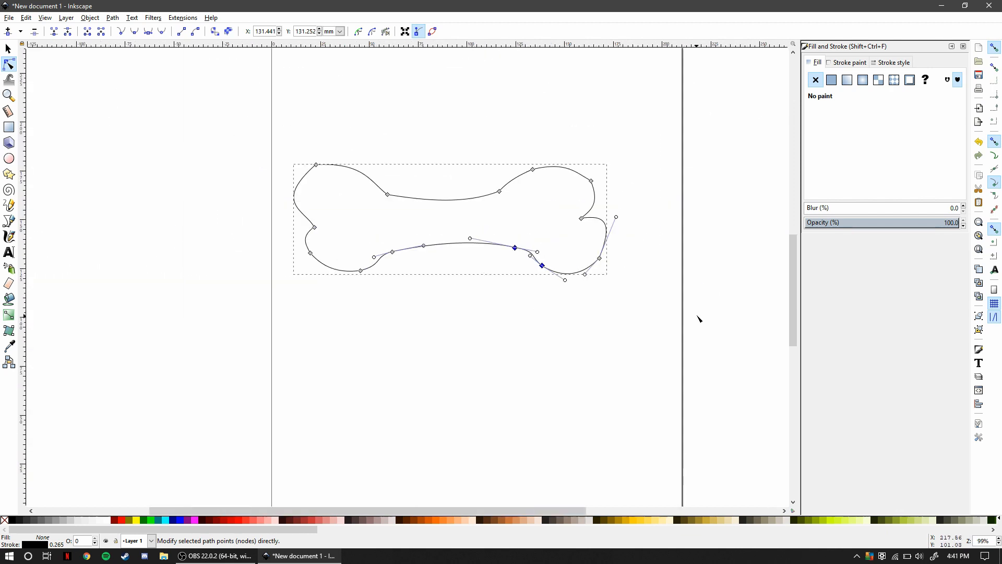
scroll(700, 315, "up", 3, "ctrl")
scroll(414, 206, "up", 1, "ctrl")
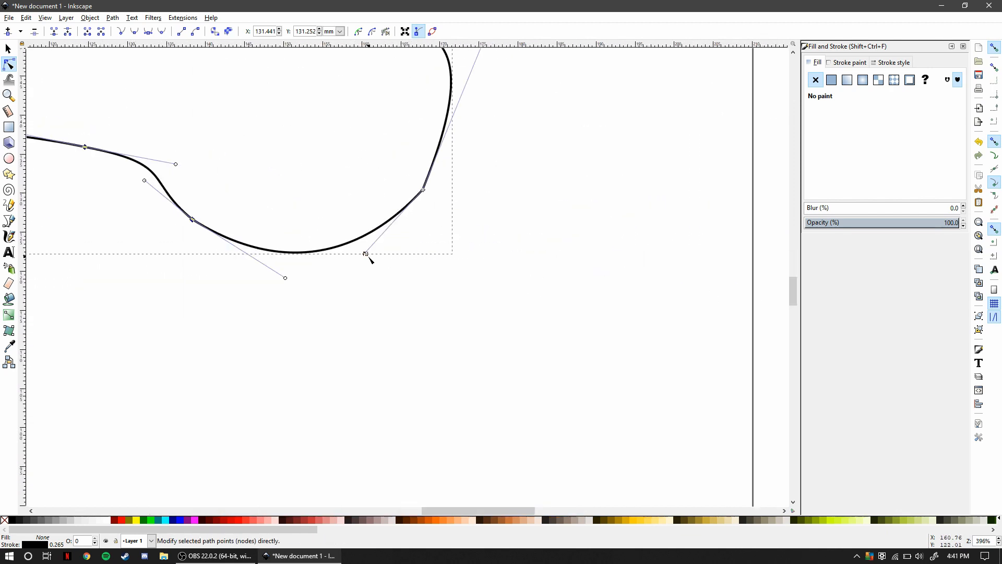
left_click(379, 259)
left_click(423, 191)
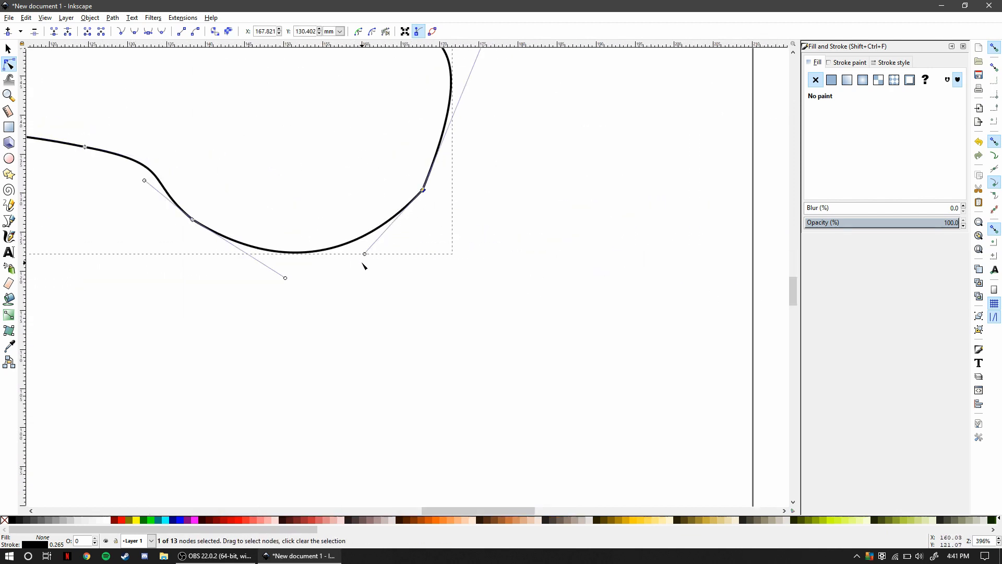
left_click_drag(365, 255, 386, 262)
Reshape the bone's upper-right lobe into a fuller curve by adjusting the handles from the notch to the lobe's top
scroll(440, 266, "up", 8)
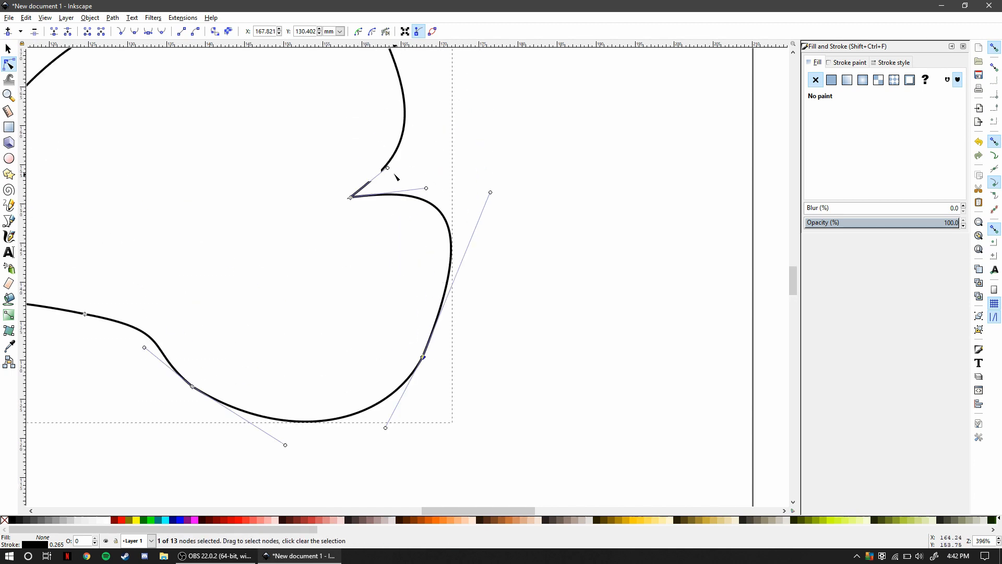
left_click_drag(388, 168, 402, 167)
scroll(448, 263, "up", 5)
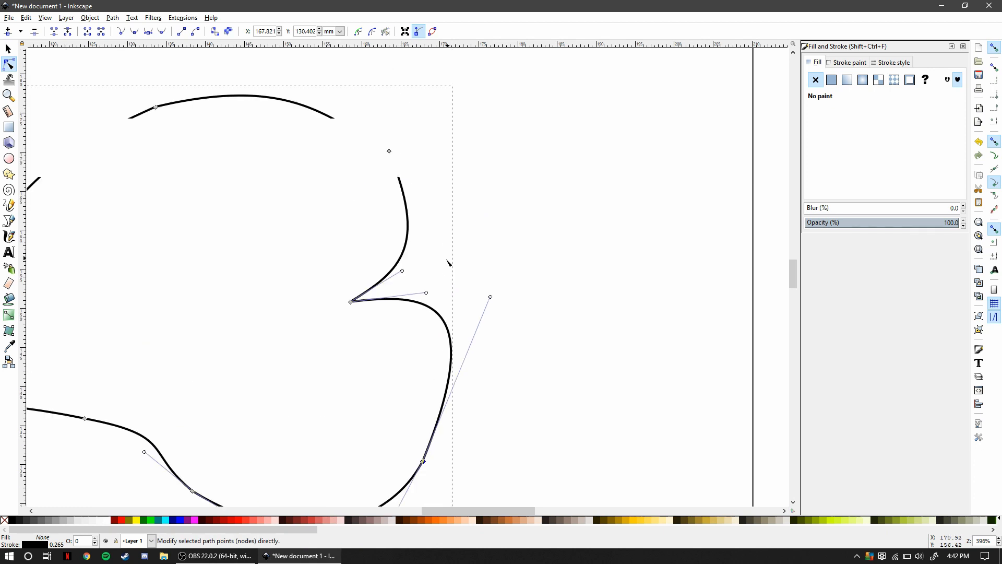
scroll(399, 155, "up", 1)
left_click(389, 173)
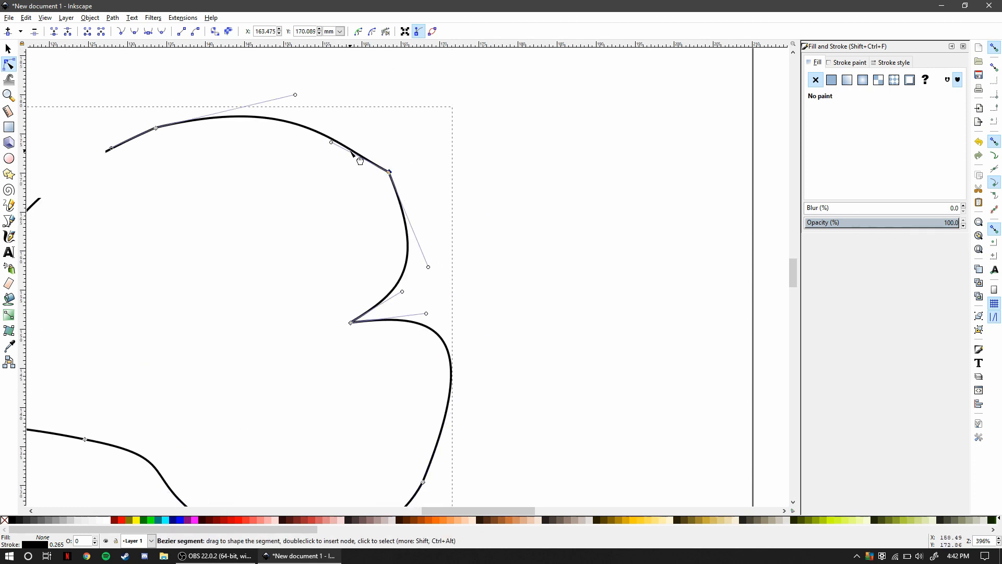
left_click_drag(332, 144, 356, 107)
left_click_drag(295, 96, 264, 78)
Smooth the transitions where the bone's upper shaft edge meets the right and left lobes by adjusting the node handles
scroll(559, 171, "down", 2)
scroll(559, 171, "up", 1)
scroll(564, 175, "up", 1, "ctrl")
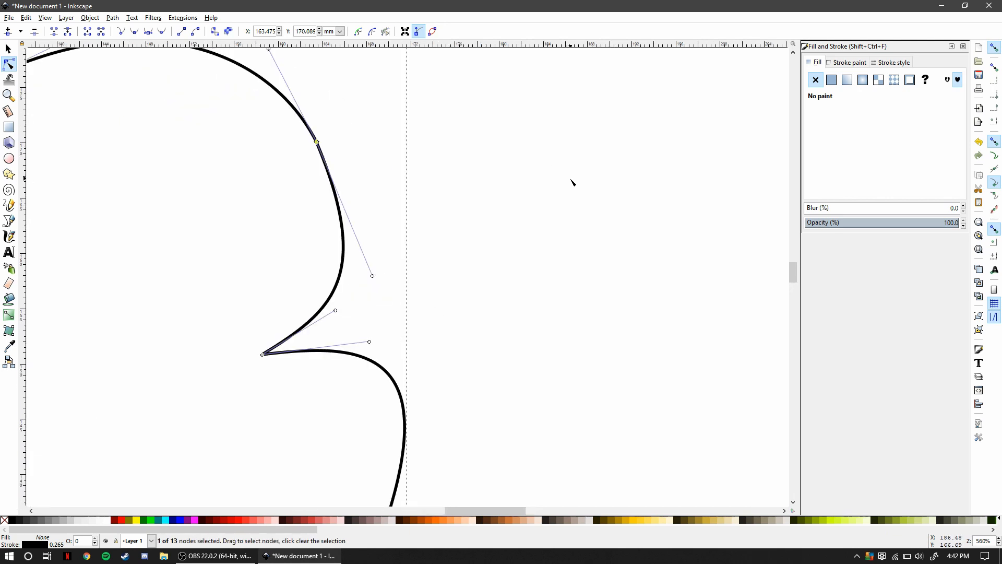
scroll(595, 199, "down", 2, "ctrl")
scroll(538, 219, "left", 7)
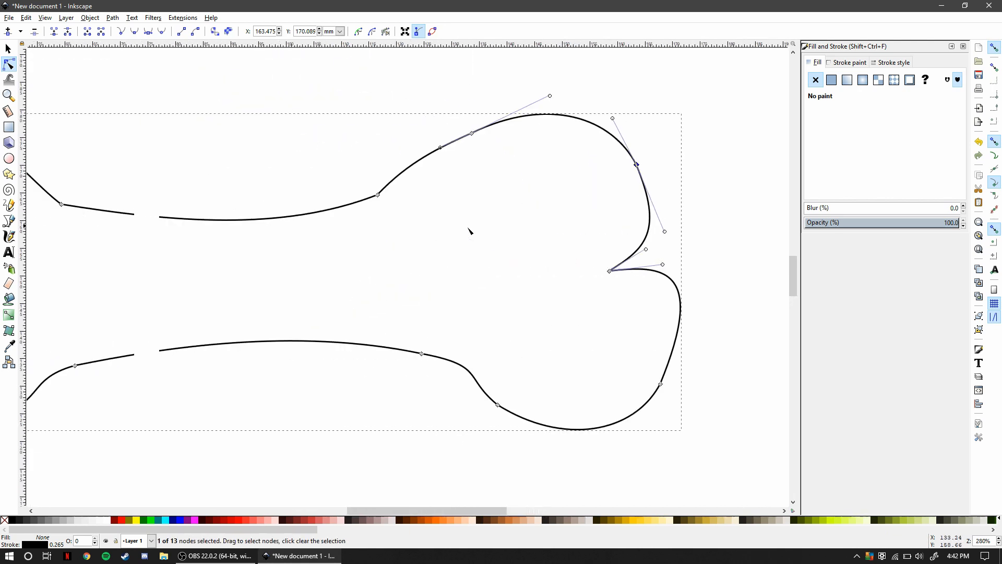
left_click(378, 196)
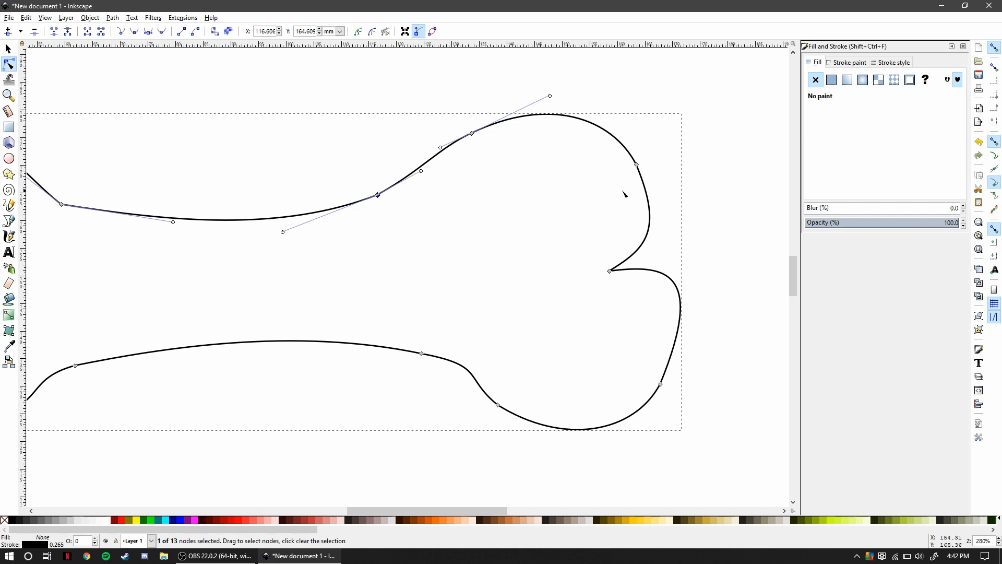
scroll(621, 201, "left", 5)
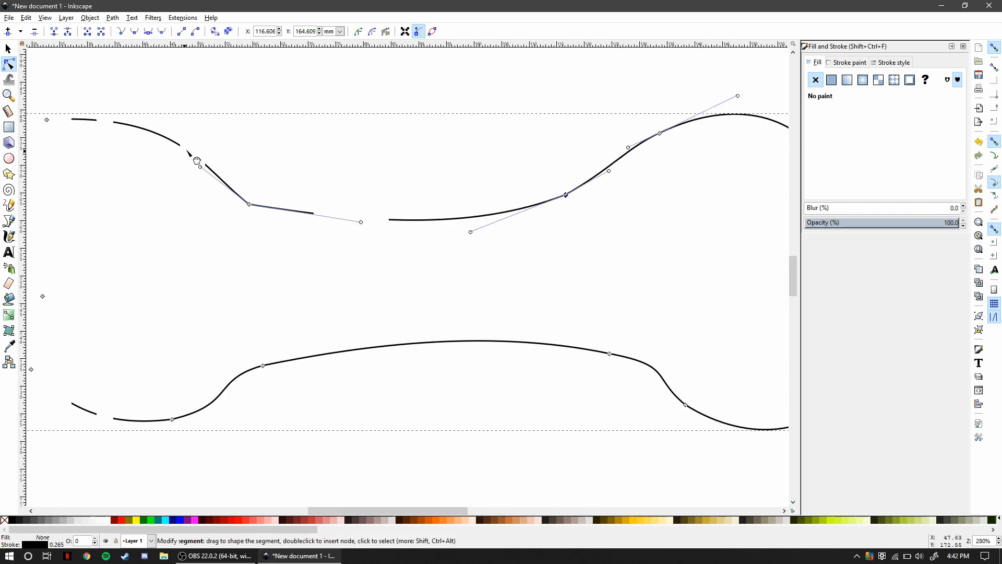
left_click_drag(200, 168, 202, 189)
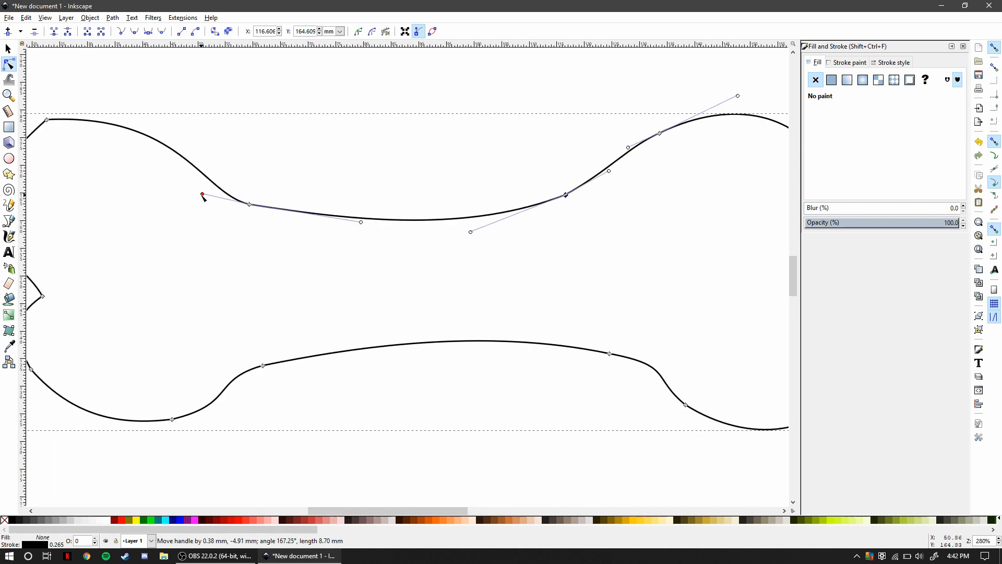
Round the bone's upper-left lobe by raising both curve handles of its top node
scroll(206, 192, "left", 2)
left_click(148, 121)
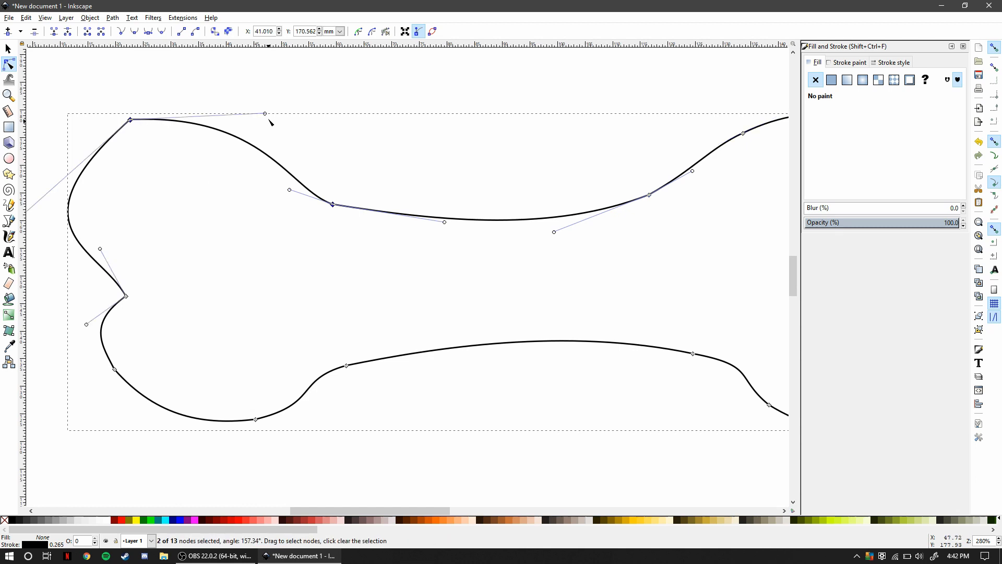
left_click_drag(266, 115, 278, 92)
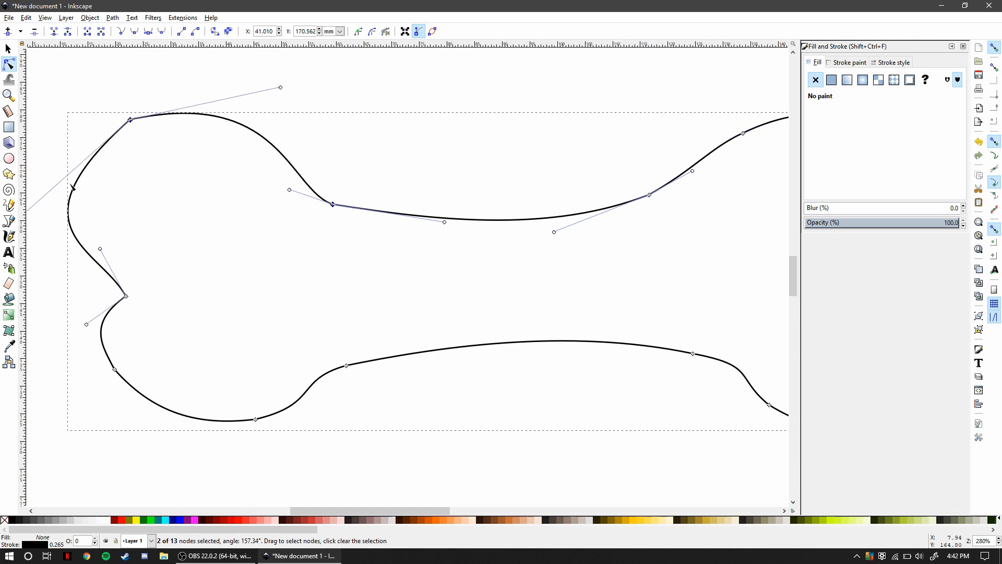
scroll(72, 187, "up", 2)
scroll(160, 332, "left", 3)
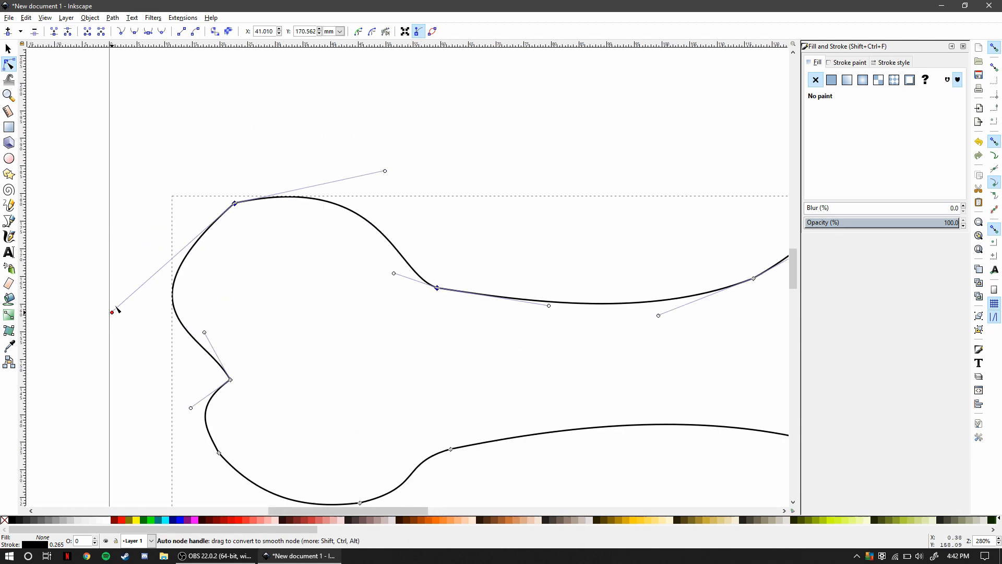
left_click_drag(116, 307, 143, 216)
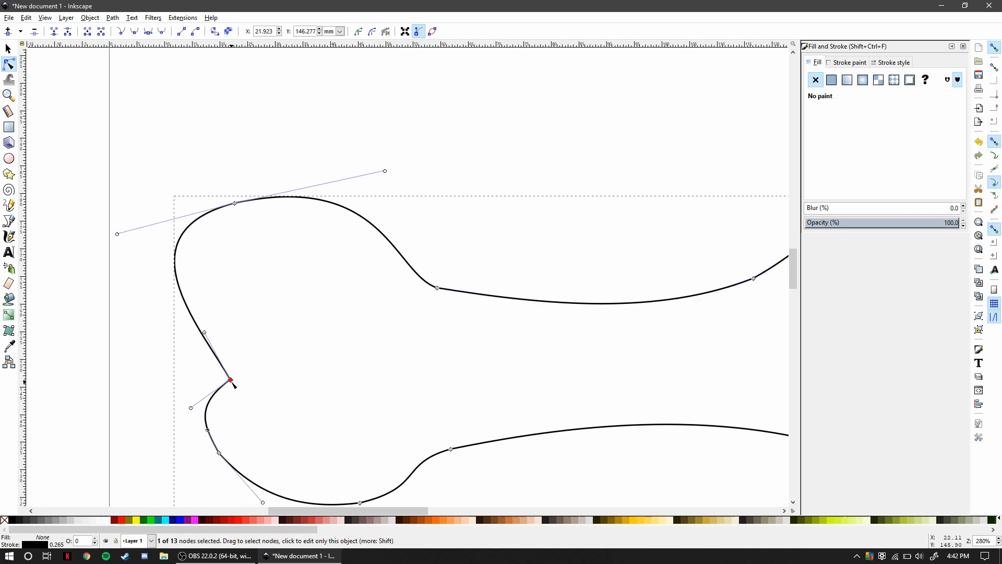
Raise the notch node on the bone's left end and bulge the lower-left lobe outward
left_click_drag(231, 381, 233, 349)
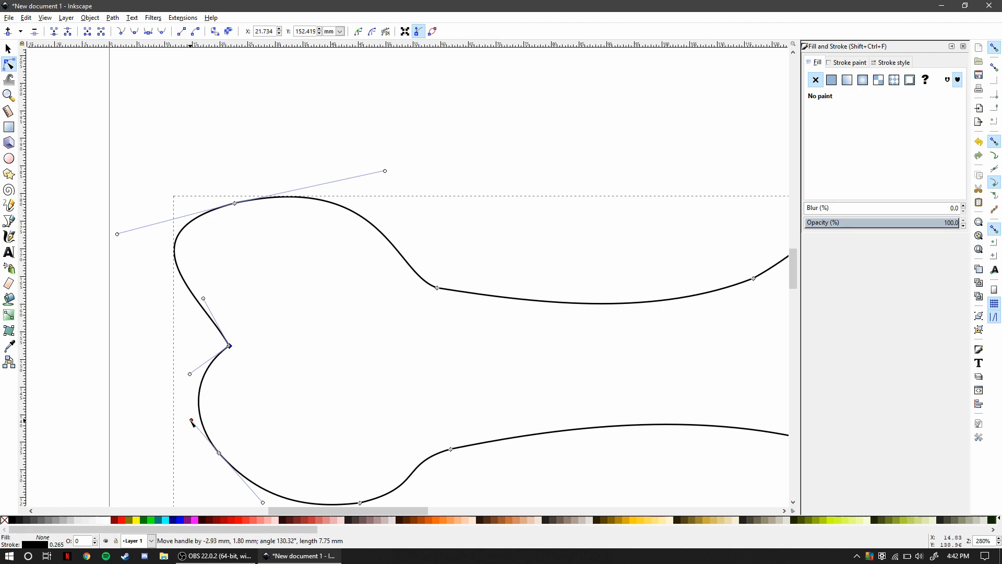
scroll(363, 340, "down", 1)
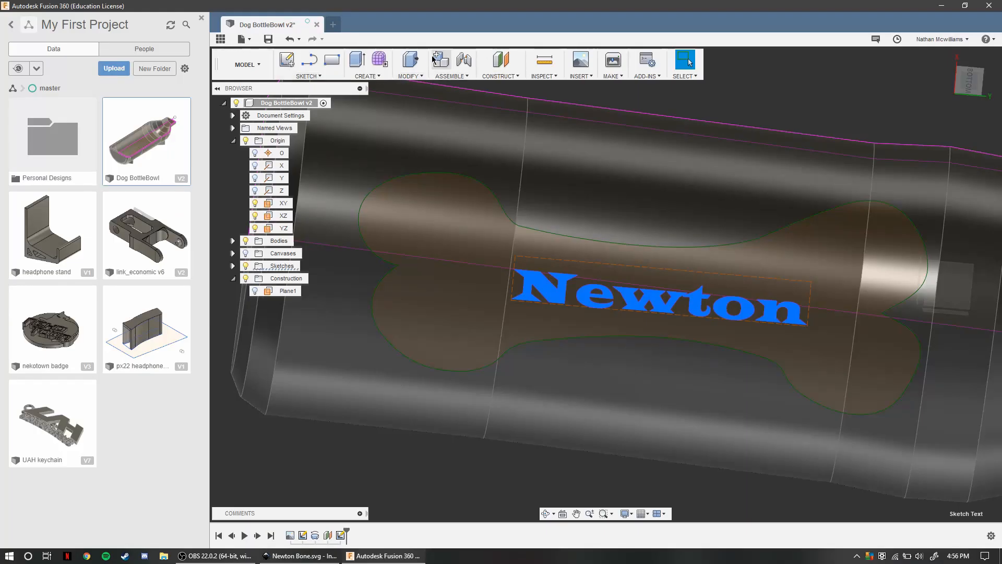
In Fusion 360, set up an extrusion of the bone profile without the Newton text, 20 mm into the bottle with the Join operation
key("e")
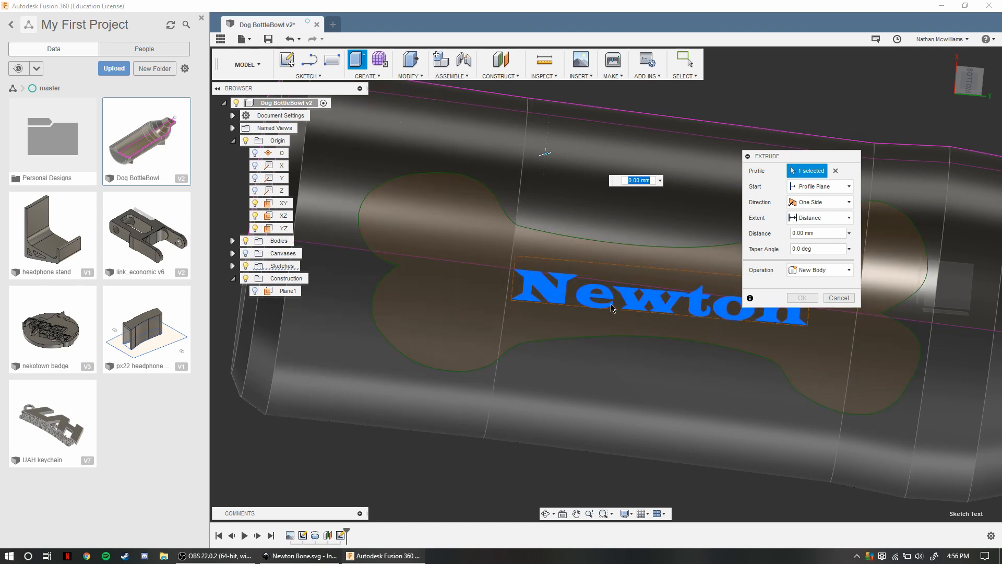
left_click(607, 295)
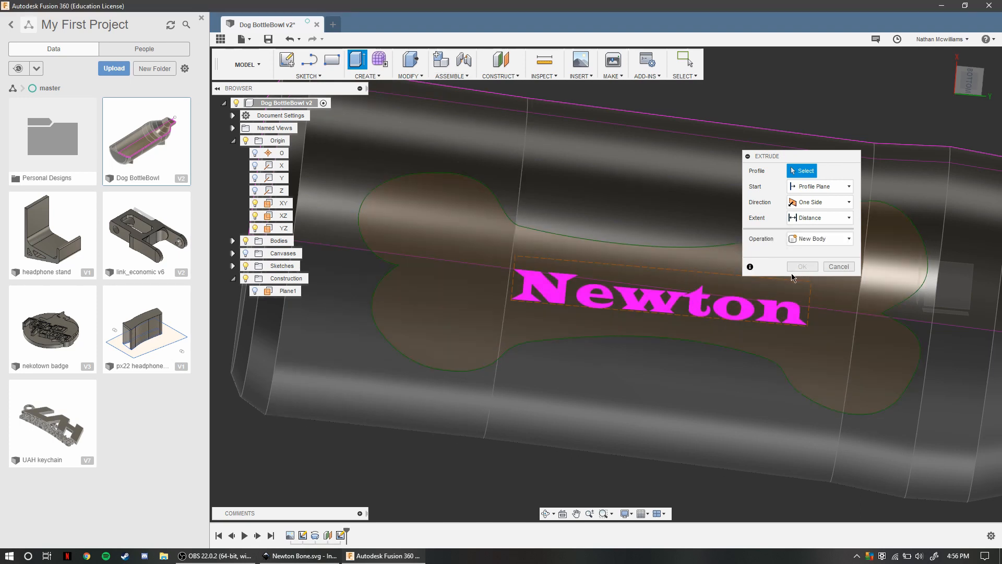
left_click(713, 281)
middle_click_drag(712, 281, 789, 287, "shift")
middle_click_drag(501, 389, 524, 406, "shift")
scroll(524, 406, "down", 5)
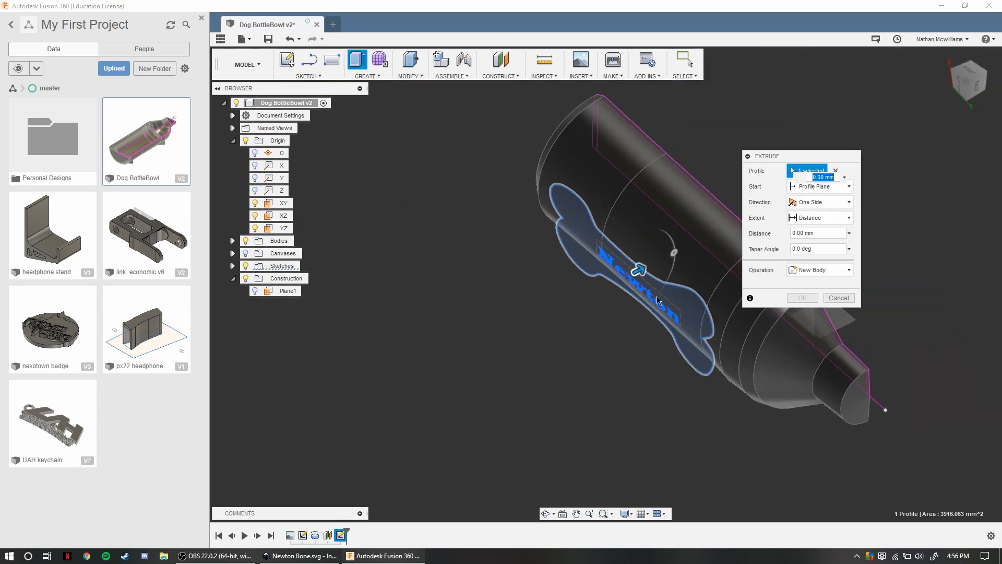
left_click_drag(638, 269, 679, 267)
left_click(804, 276)
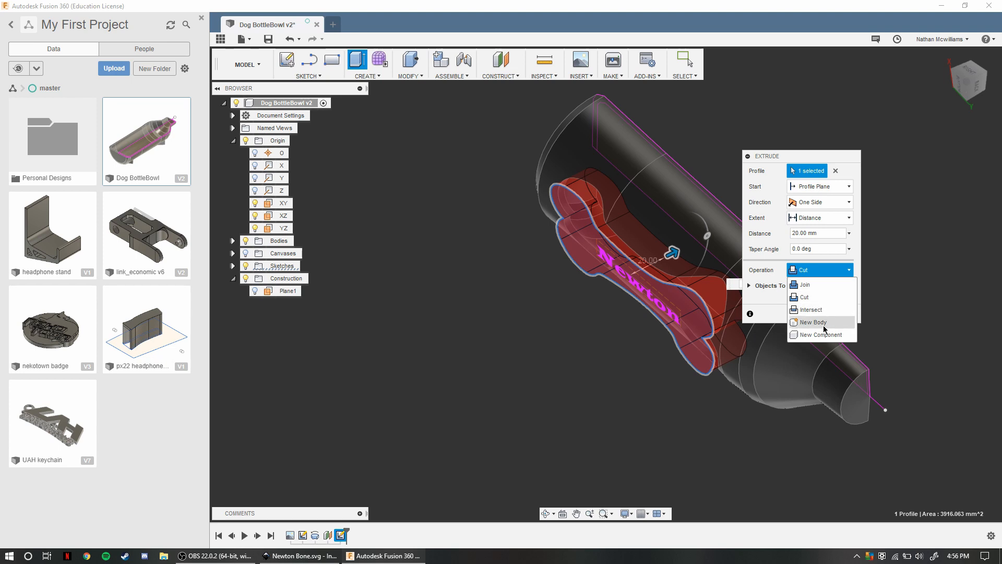
left_click(805, 284)
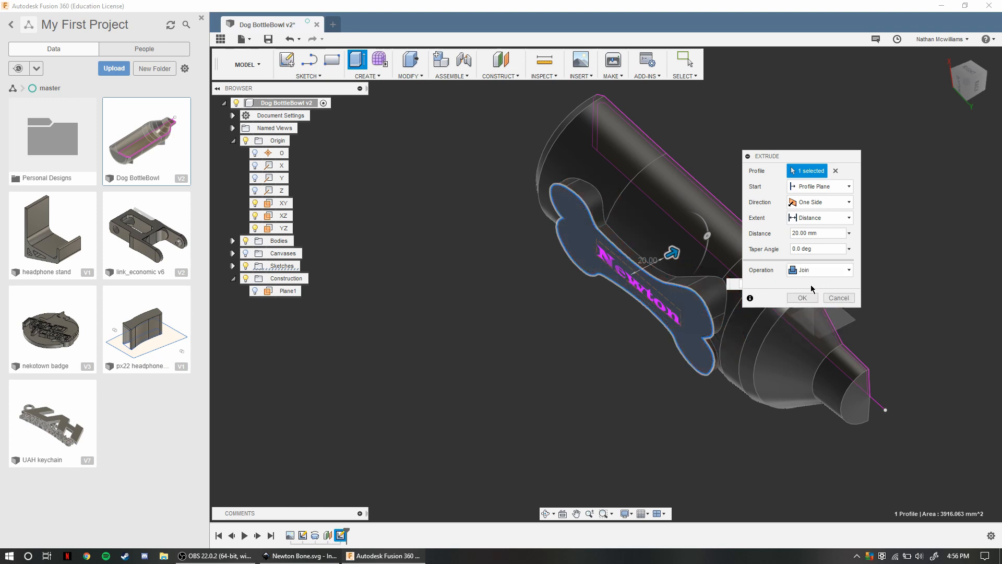
middle_click_drag(604, 315, 645, 330, "shift")
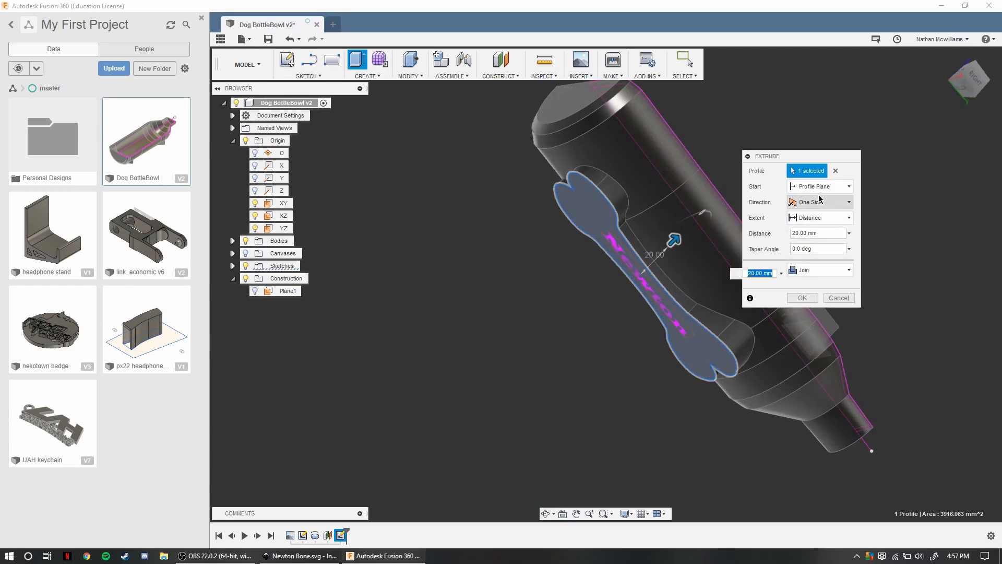
left_click(820, 218)
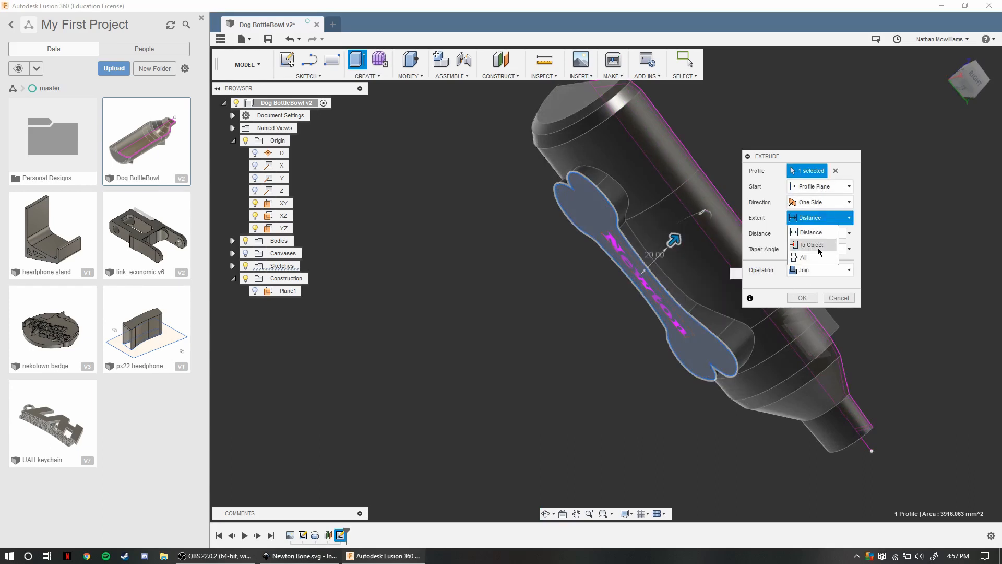
left_click(813, 245)
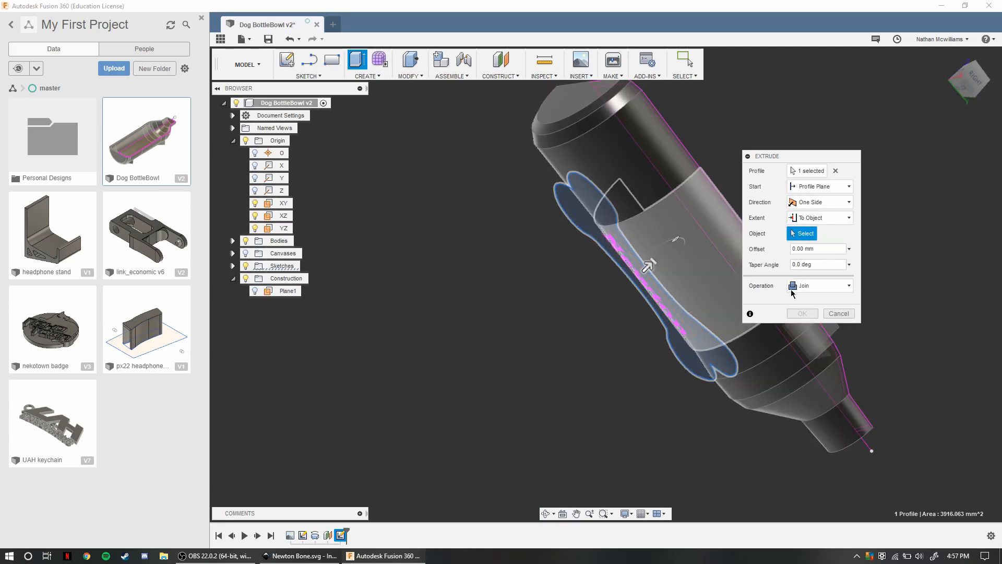
left_click(820, 219)
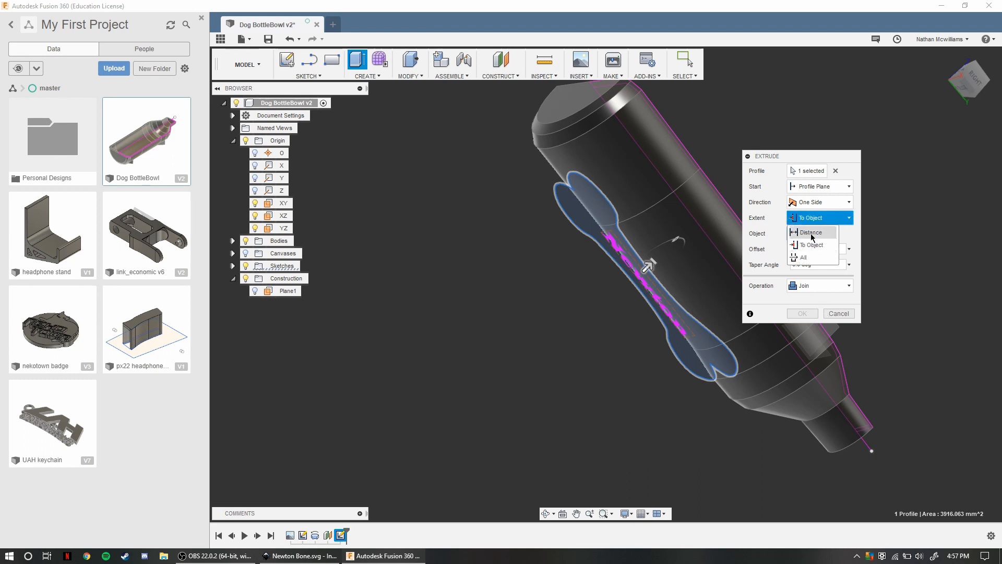
left_click(811, 233)
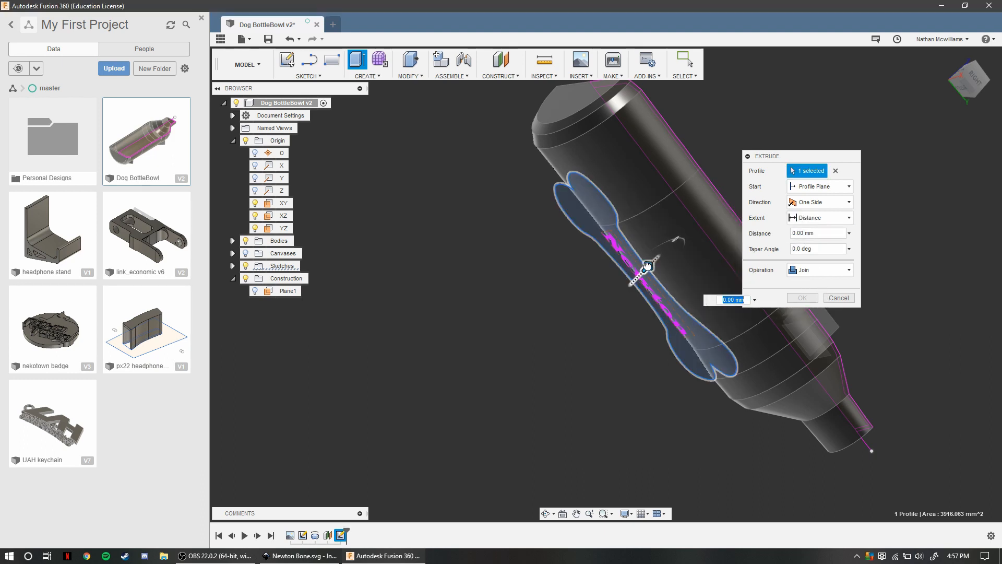
Extend the bone extrusion through the bottle wall into the bowl's interior and apply it as a Join
left_click_drag(648, 267, 688, 251)
middle_click_drag(606, 316, 454, 399, "shift")
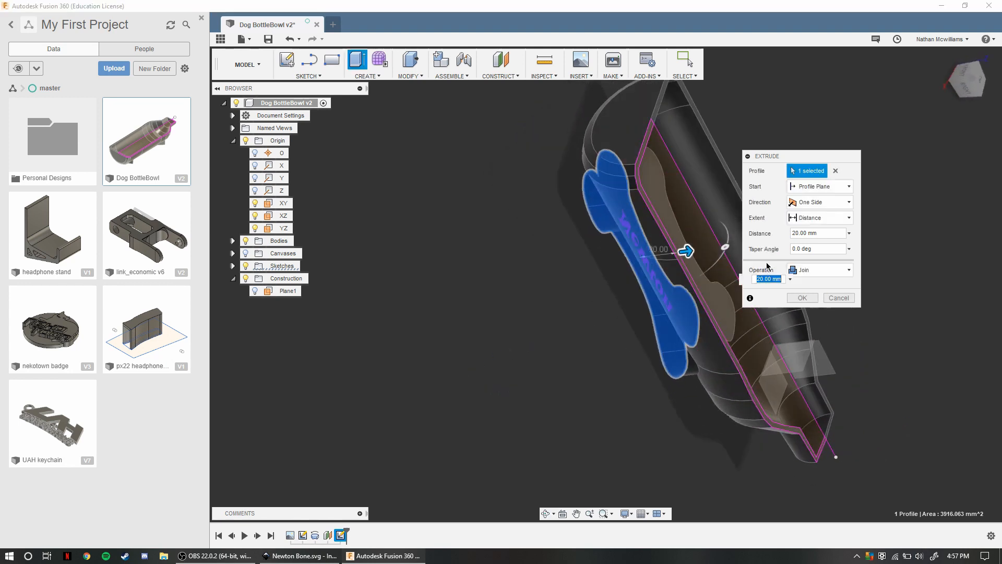
left_click_drag(686, 251, 705, 249)
left_click(803, 298)
Revolve the bottle's inner profile 360 degrees around its centre line as a Cut to remove the bone material inside the bowl
middle_click_drag(741, 329, 498, 337, "shift")
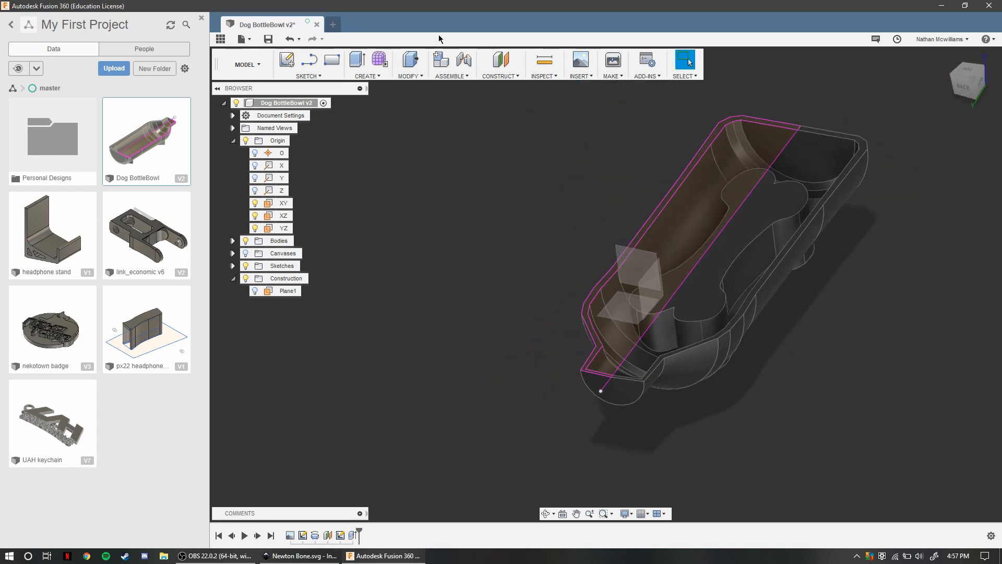
left_click(410, 76)
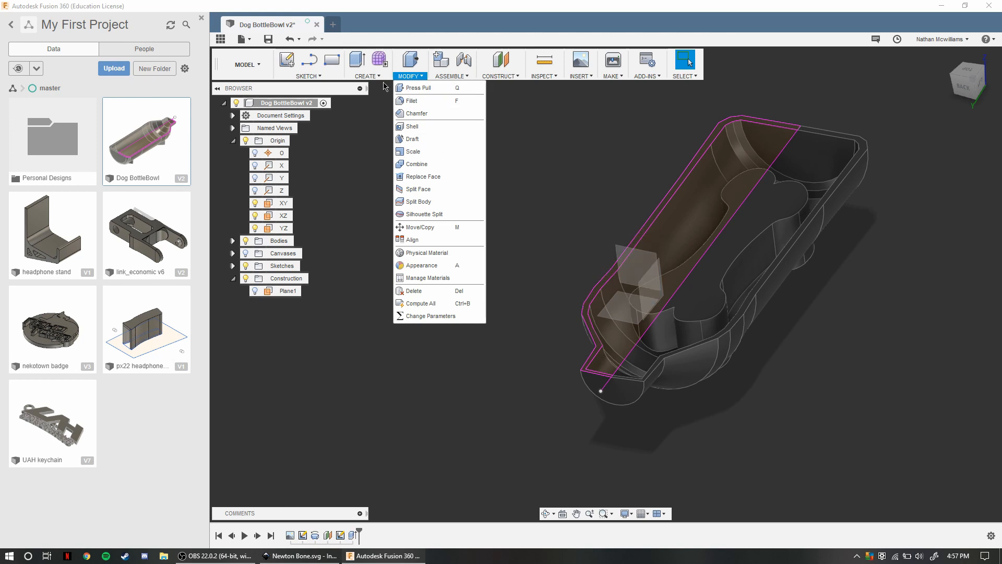
left_click(367, 76)
left_click(368, 126)
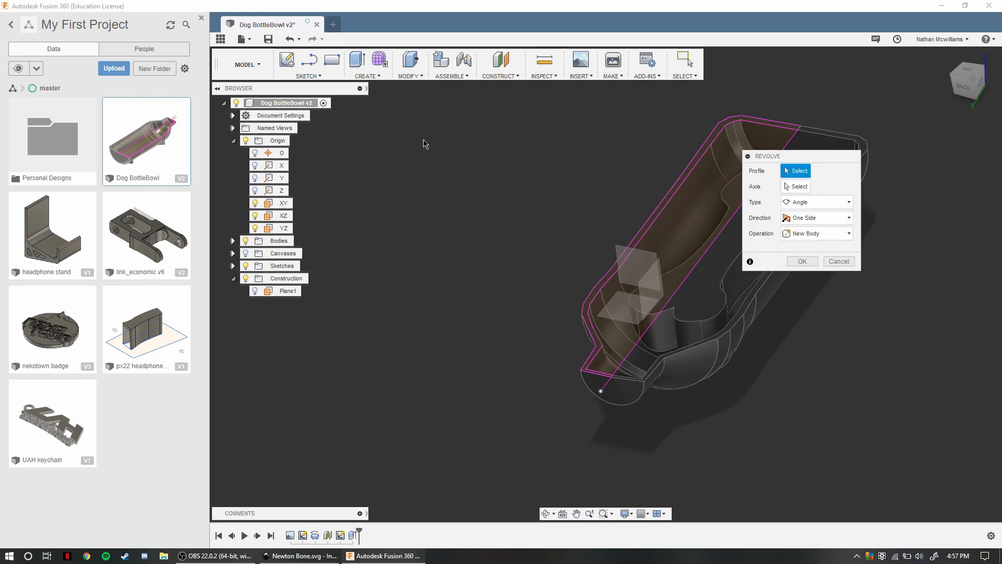
left_click(702, 230)
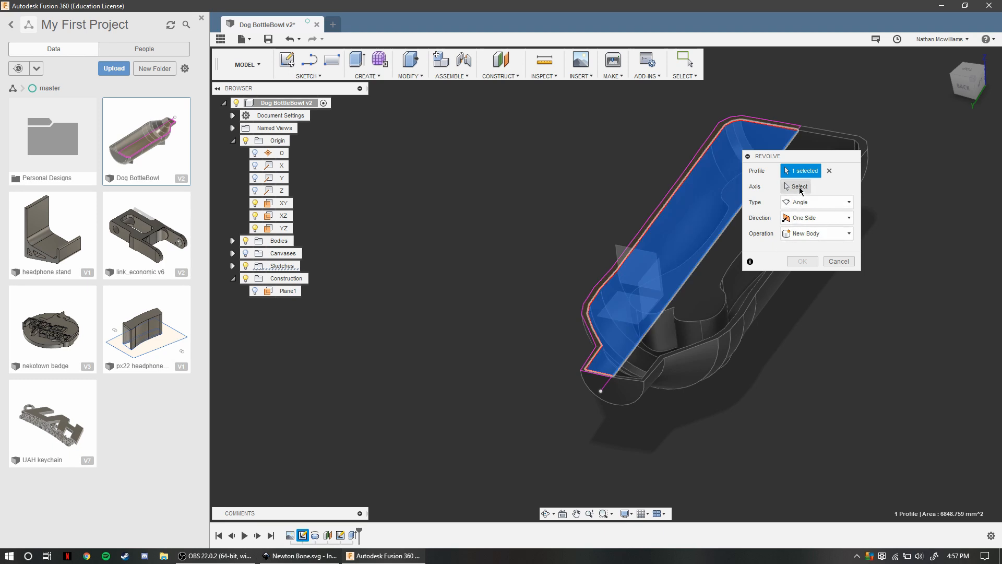
left_click(801, 205)
left_click(802, 216)
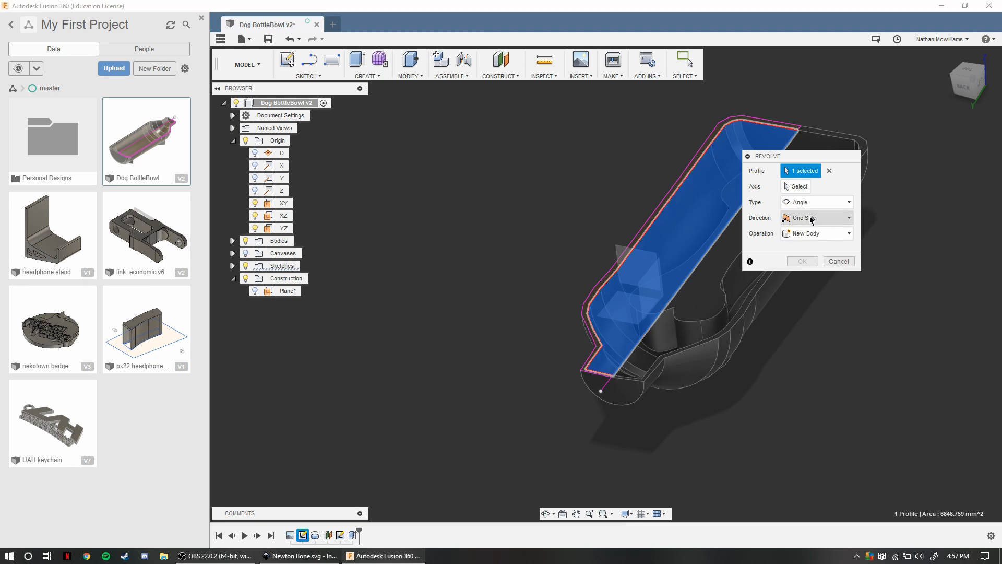
left_click(706, 260)
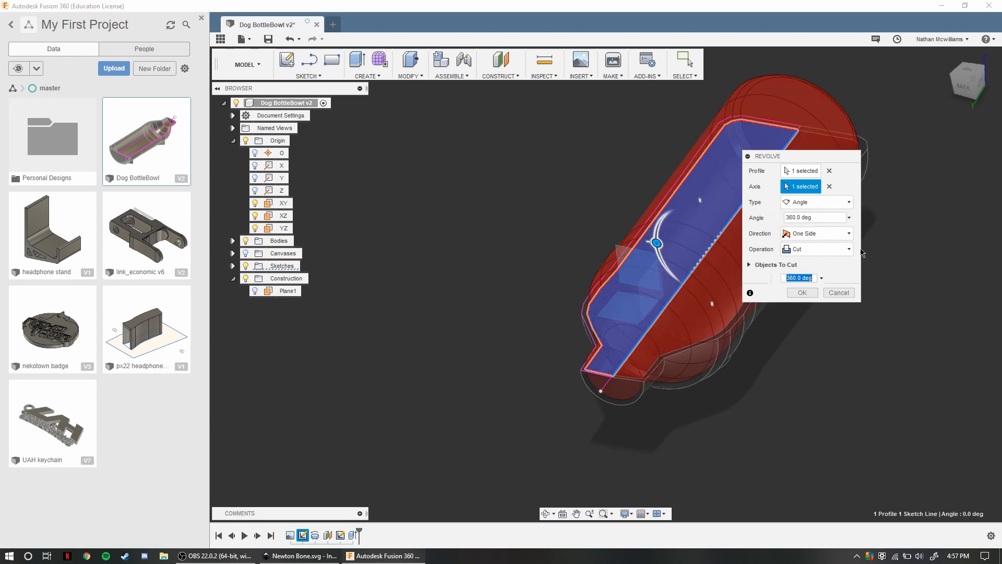
left_click(808, 294)
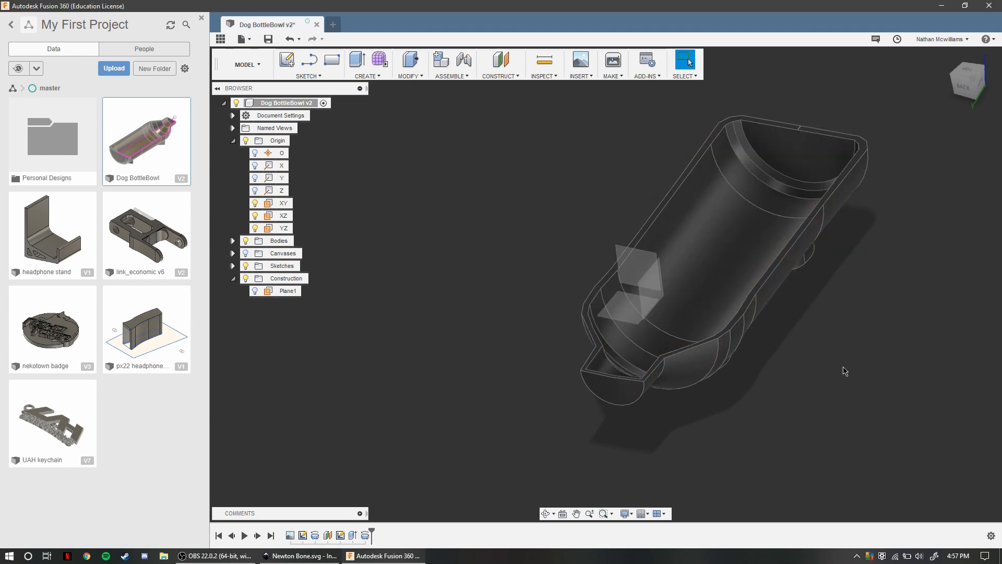
Offset the bone's flat outer face by -2.60 mm with Press Pull so it sits closer to the bottle wall
middle_click_drag(843, 371, 871, 278, "shift")
scroll(516, 391, "down", 2)
scroll(635, 347, "up", 5)
scroll(583, 380, "down", 1)
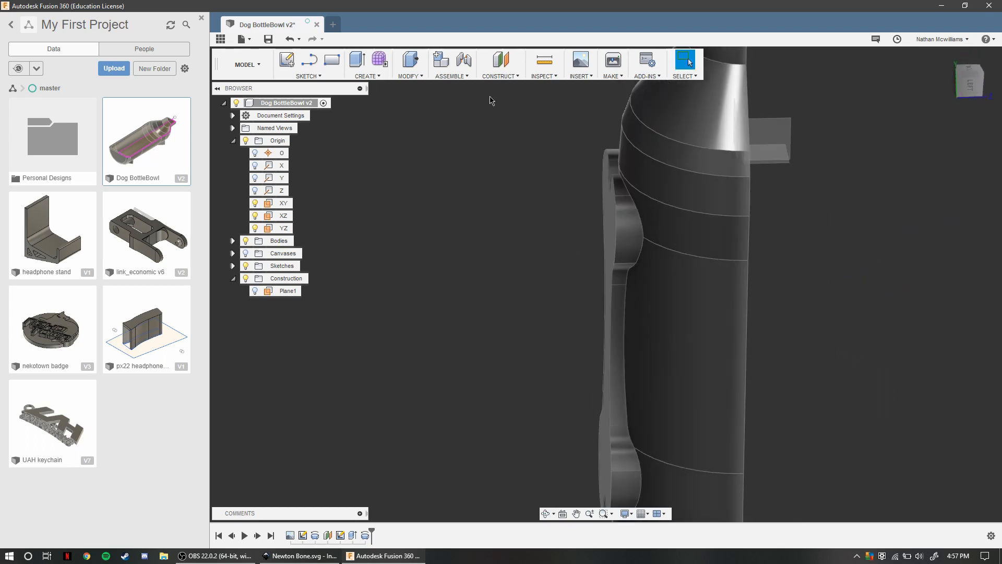
left_click(389, 77)
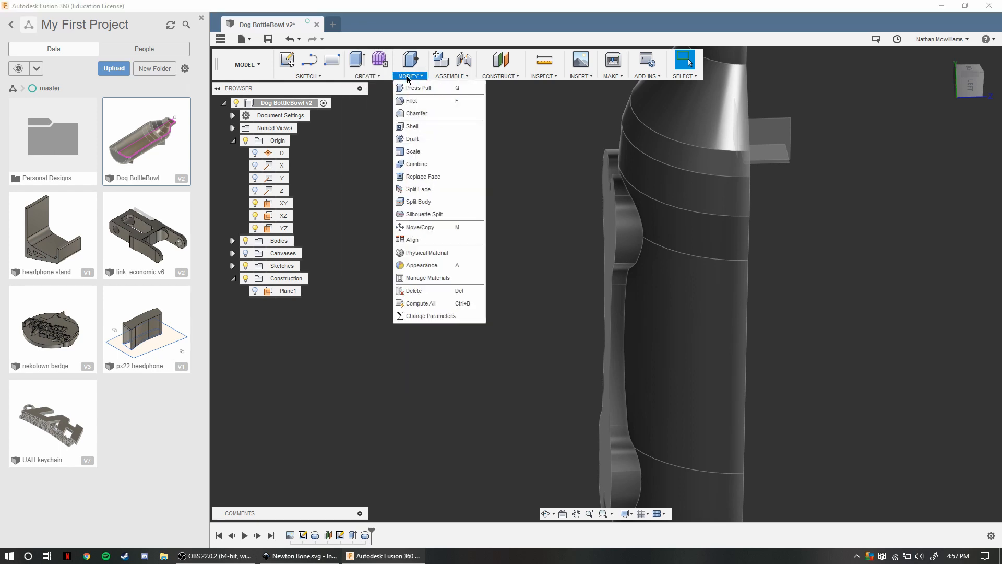
left_click(413, 86)
left_click(610, 244)
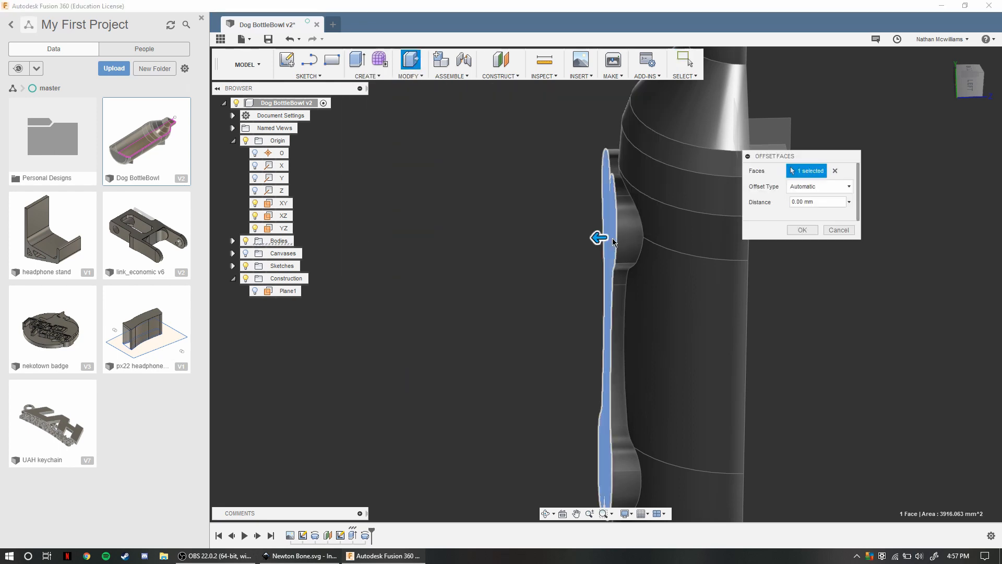
left_click_drag(597, 237, 610, 239)
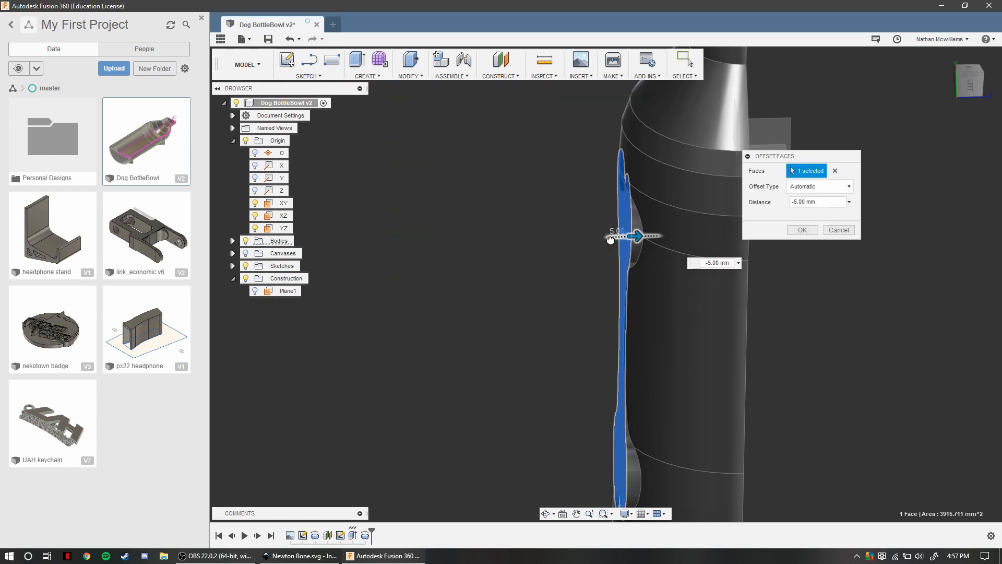
middle_click_drag(557, 287, 573, 271, "shift")
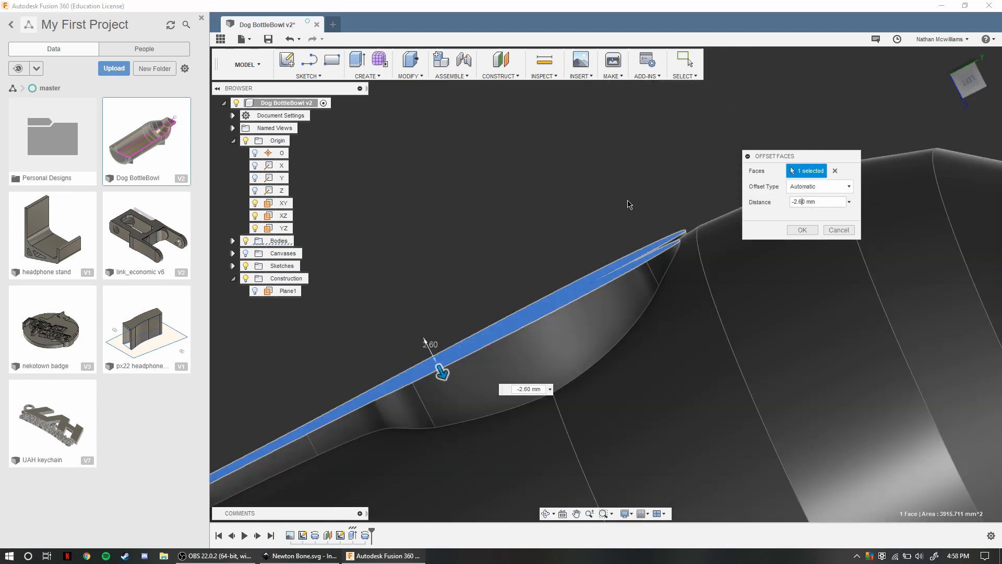
mouse_move(629, 205)
middle_mouse_down("shift")
mouse_move(621, 208)
mouse_move(631, 200)
middle_mouse_up("shift")
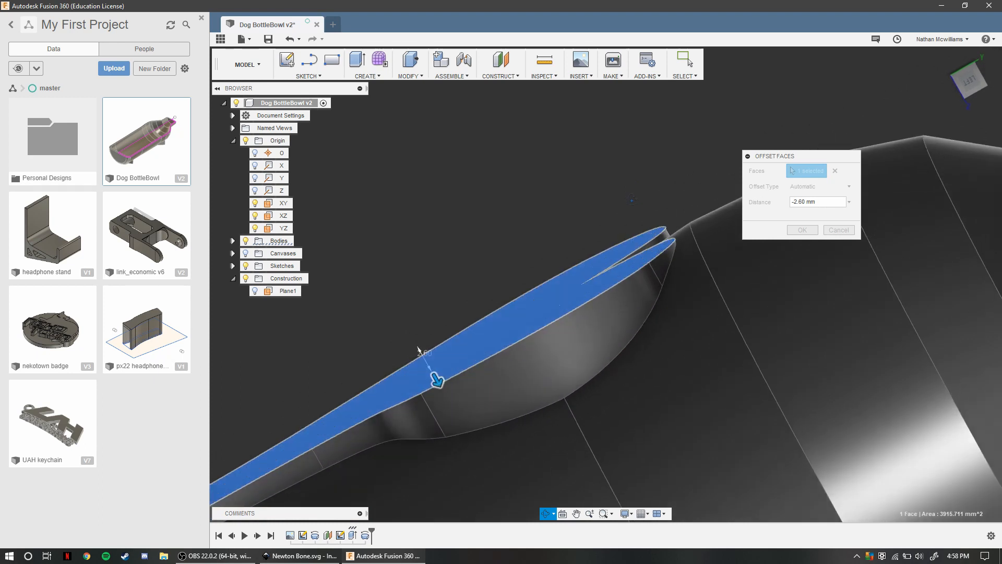
middle_click_drag(418, 349, 610, 328, "shift")
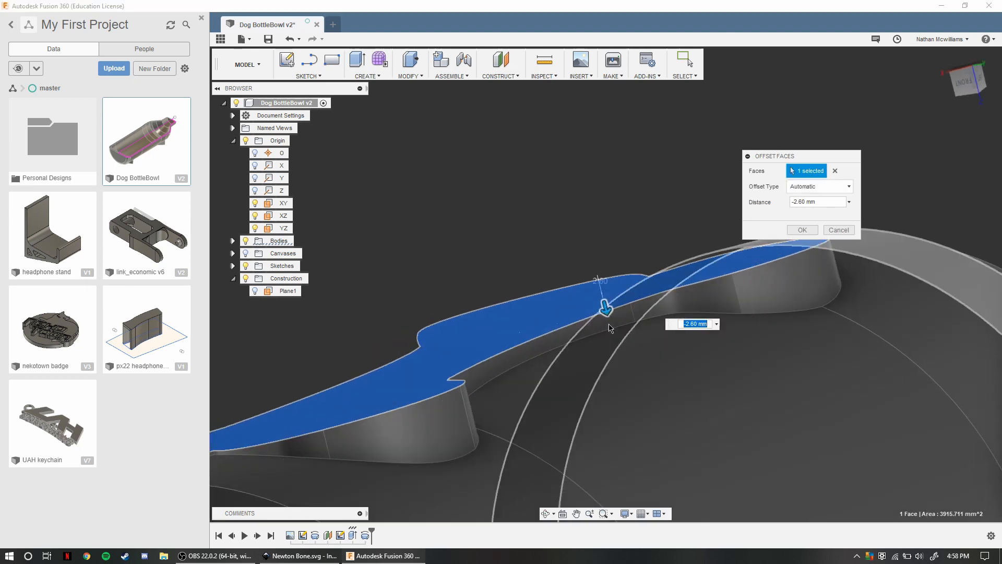
scroll(610, 328, "down", 2)
left_click(803, 230)
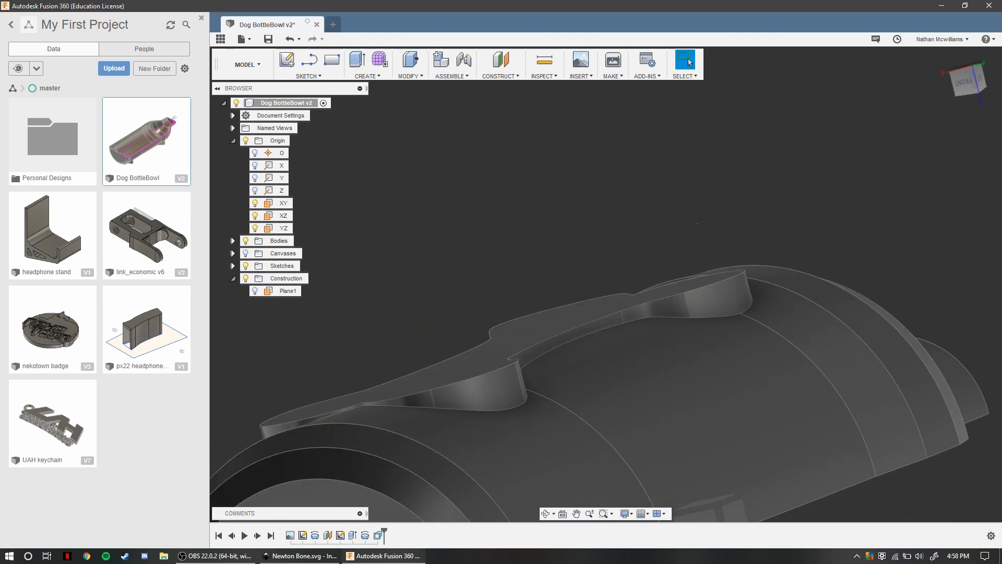
Start a new sketch on the bone's flat outer face, oriented with the bottle lying horizontally and its neck to the right
middle_click_drag(798, 234, 686, 199, "shift")
scroll(725, 275, "down", 5)
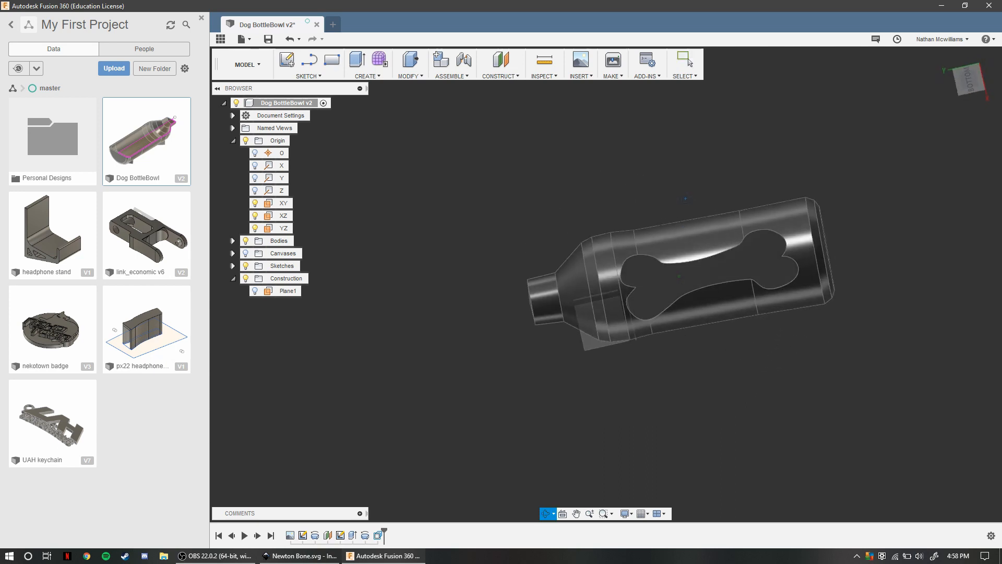
scroll(704, 258, "up", 5)
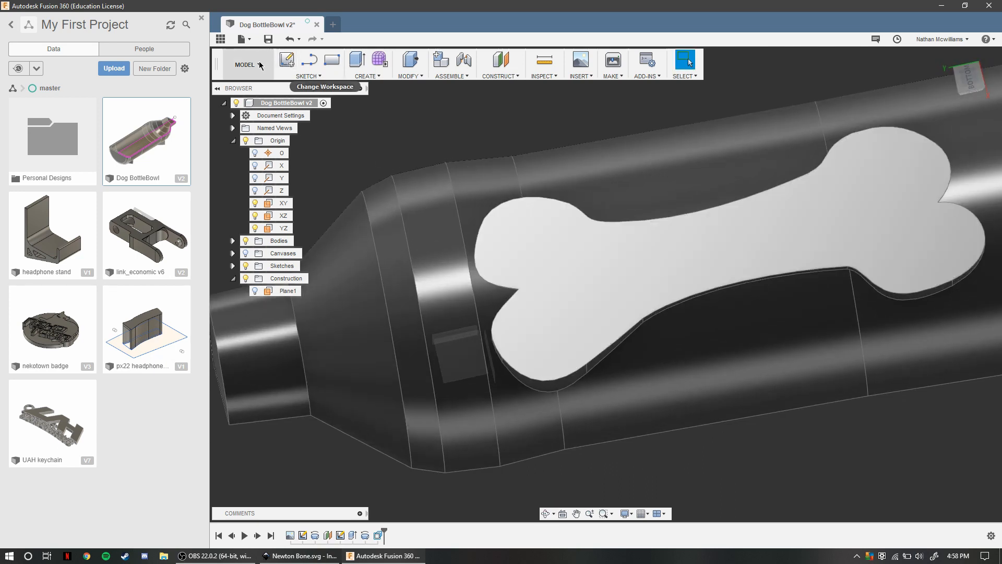
left_click(288, 60)
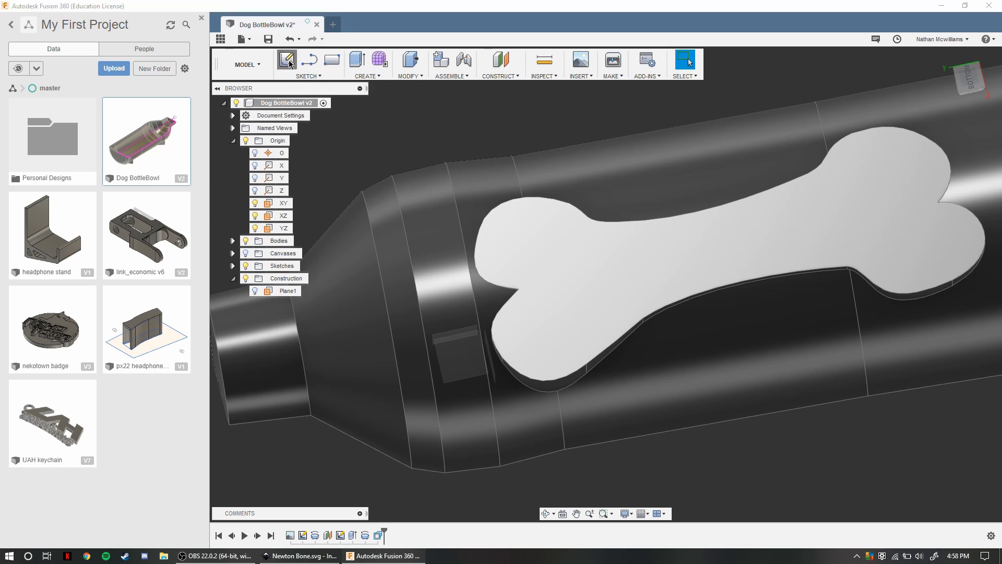
left_click(633, 296)
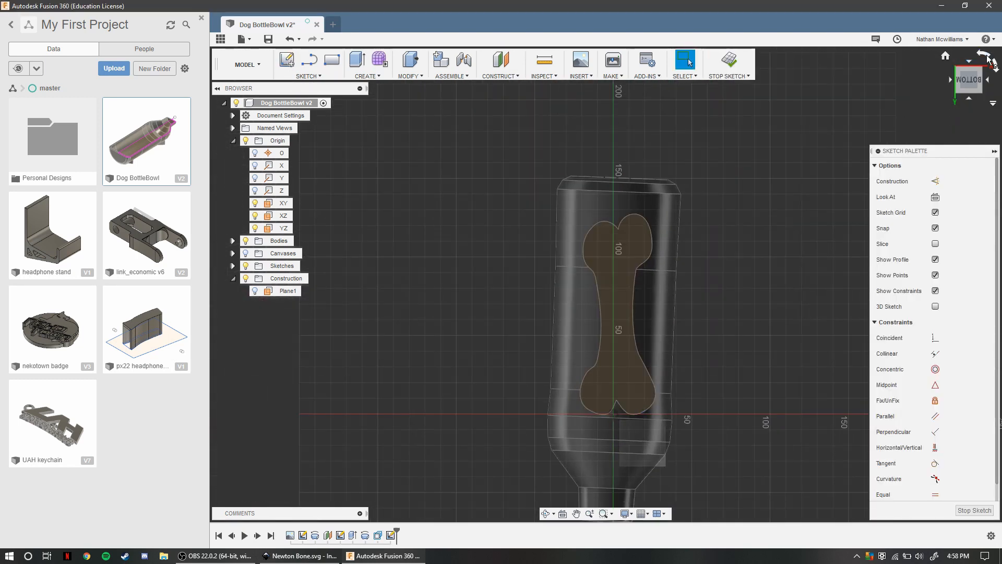
left_click(988, 57)
scroll(712, 270, "up", 5)
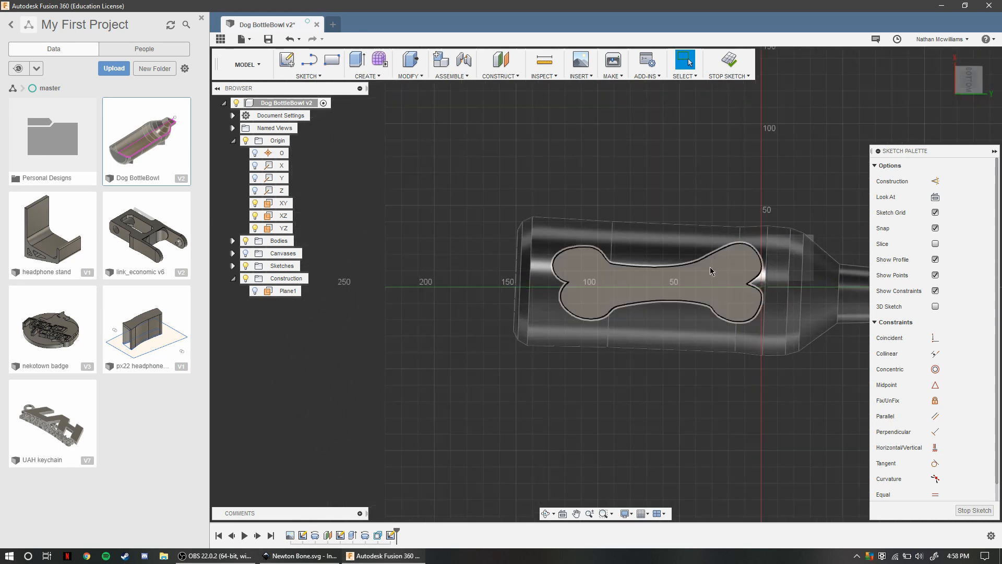
scroll(712, 271, "up", 3)
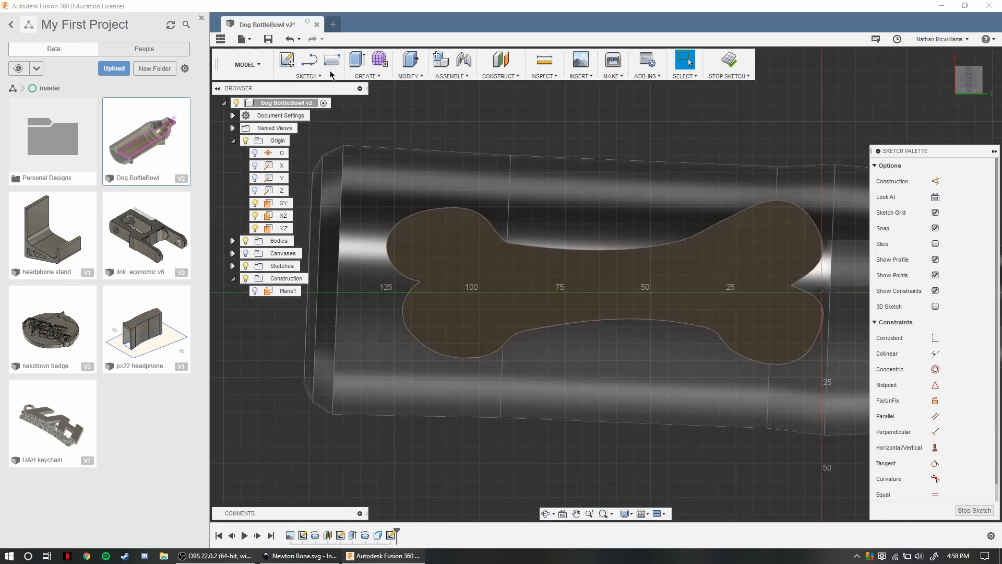
Draw a closed block letter N about 19 mm tall with straight lines on the bone's left end
left_click(308, 77)
mouse_move(322, 183)
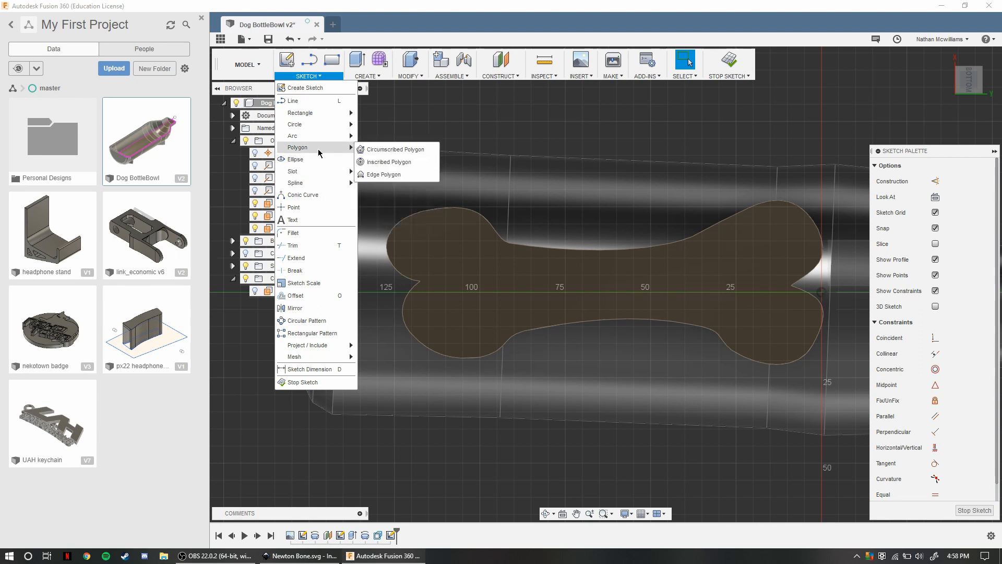
left_click(391, 157)
scroll(462, 324, "up", 3)
left_click(441, 328)
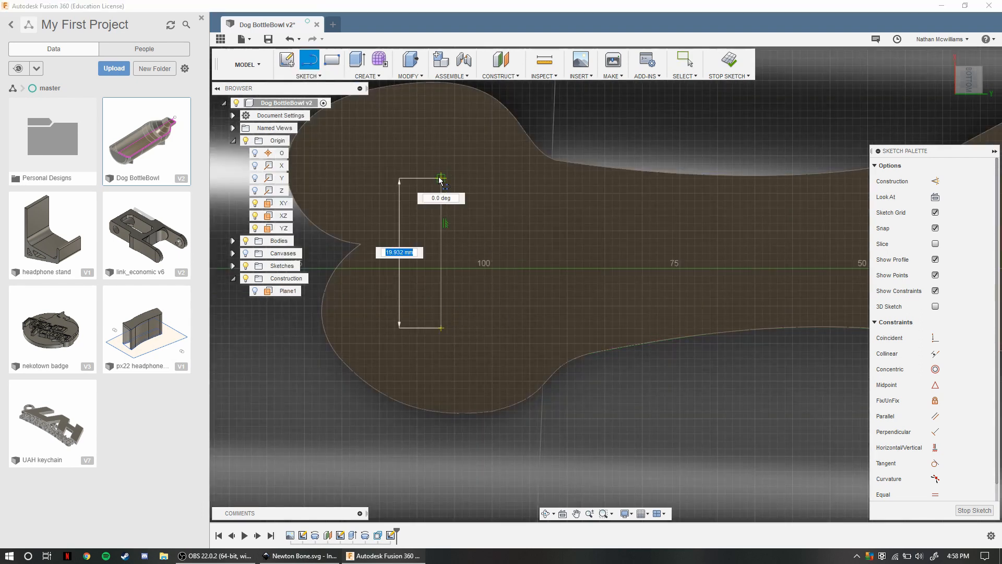
left_click(447, 186)
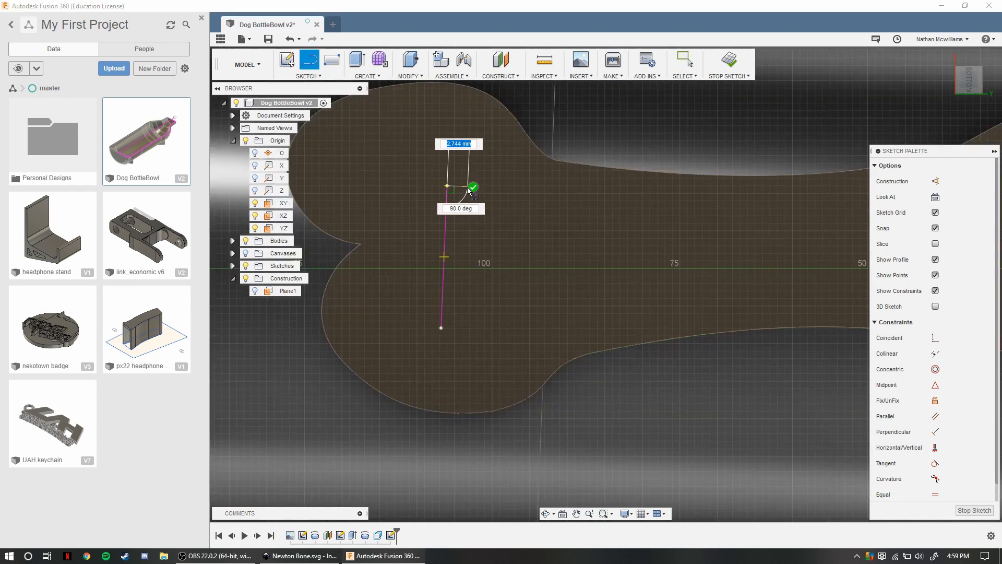
scroll(480, 194, "down", 1)
scroll(481, 194, "up", 2)
left_click(473, 190)
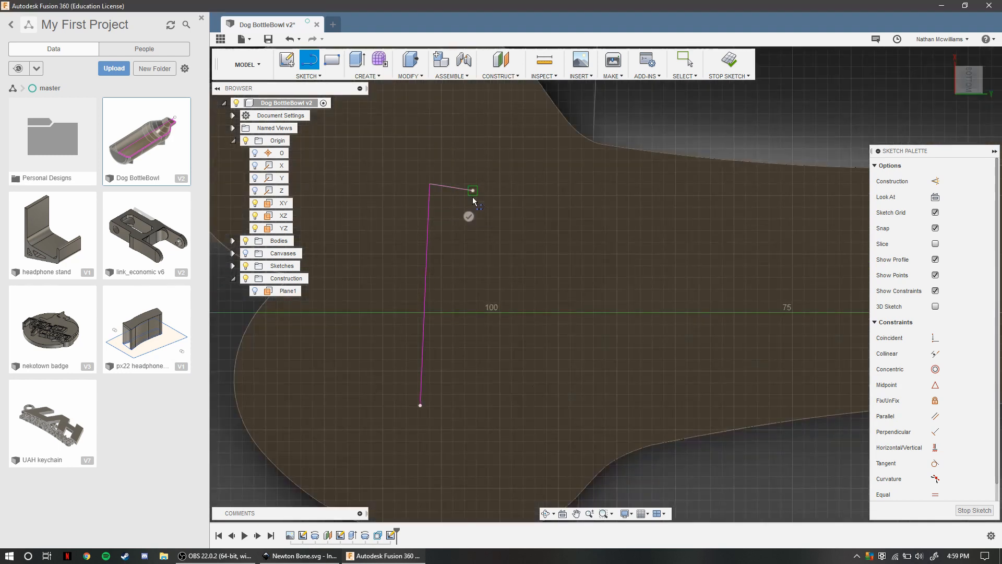
left_click(500, 288)
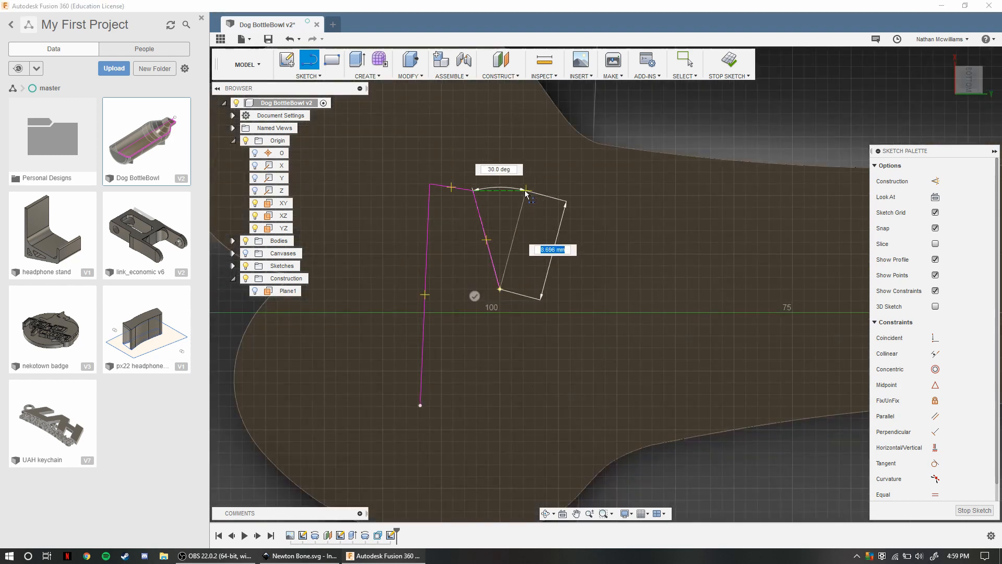
left_click(524, 190)
left_click(573, 196)
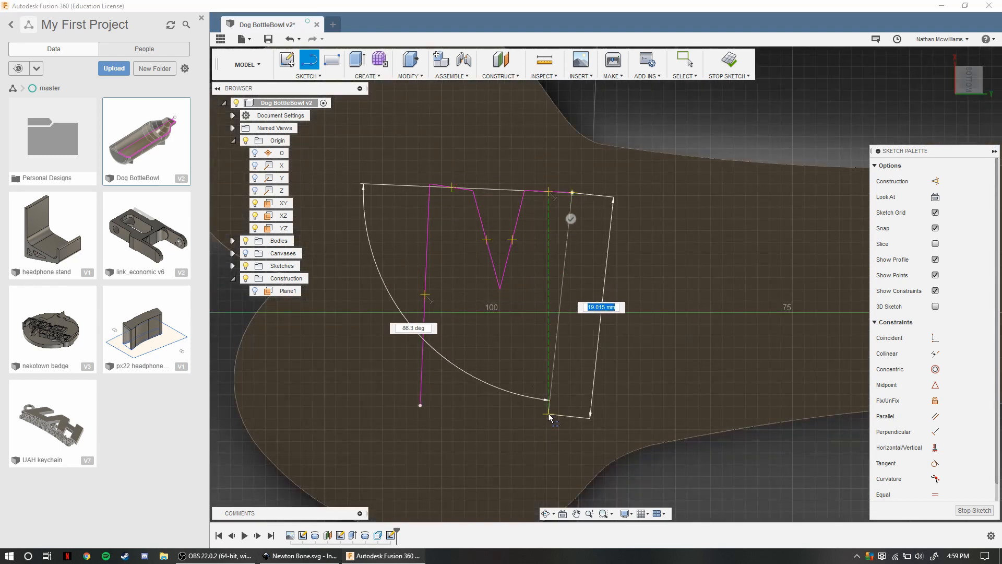
left_click(548, 421)
left_click(499, 406)
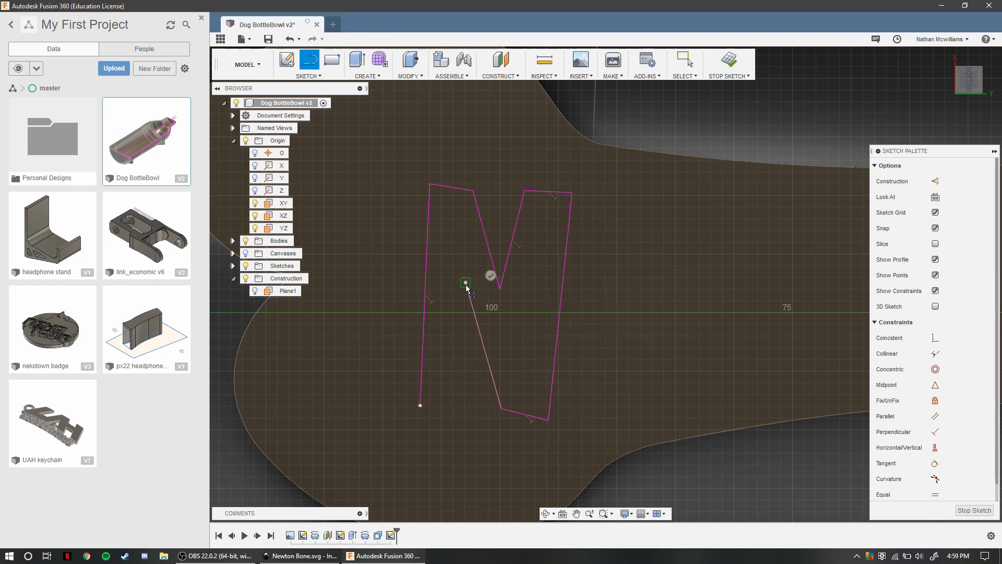
left_click(466, 282)
left_click(461, 408)
left_click(421, 404)
Draw the outline of a block letter E about 20 mm tall with straight lines beside the N
scroll(400, 487, "down", 3)
scroll(580, 350, "up", 4)
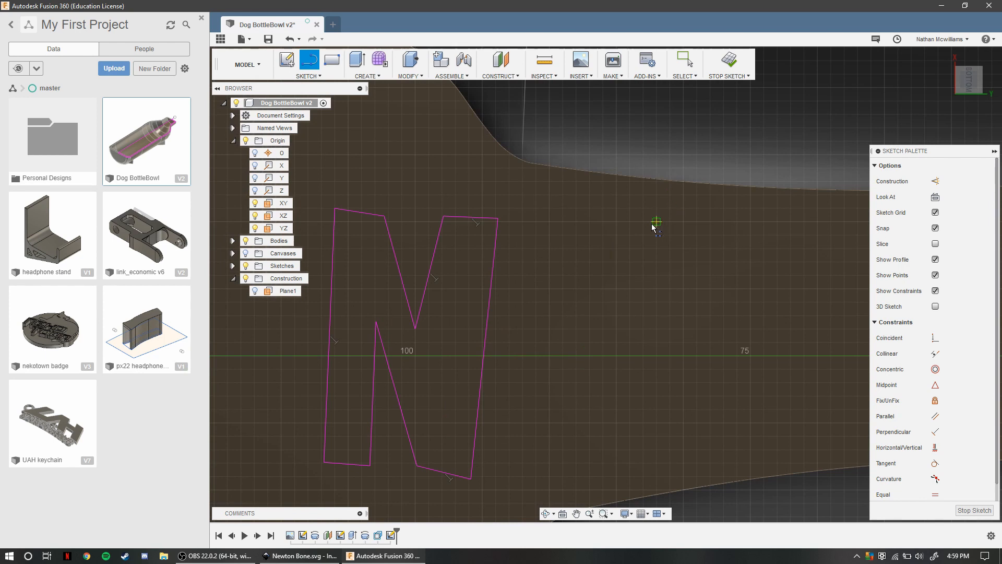
left_click(651, 223)
left_click(536, 208)
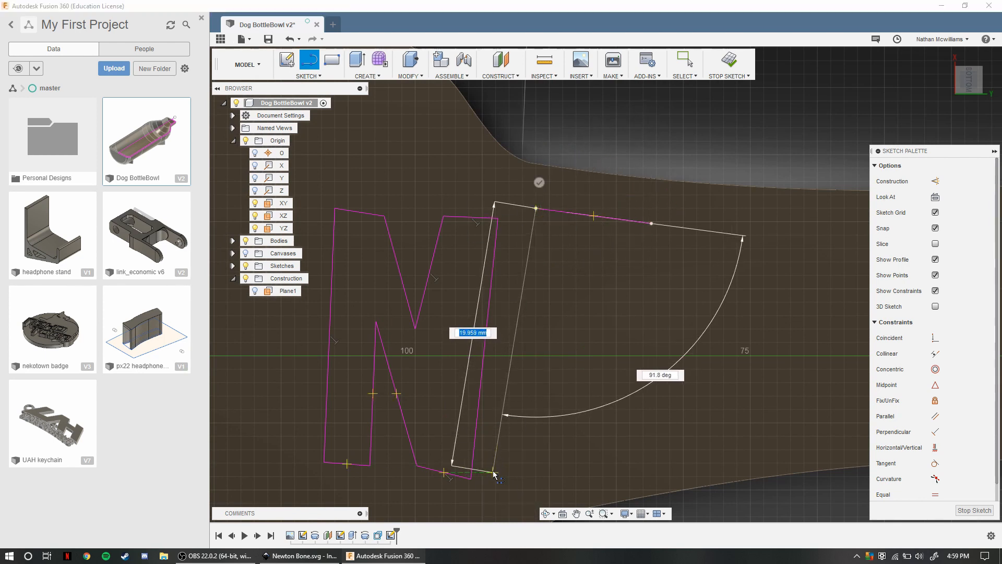
left_click(493, 473)
left_click(663, 442)
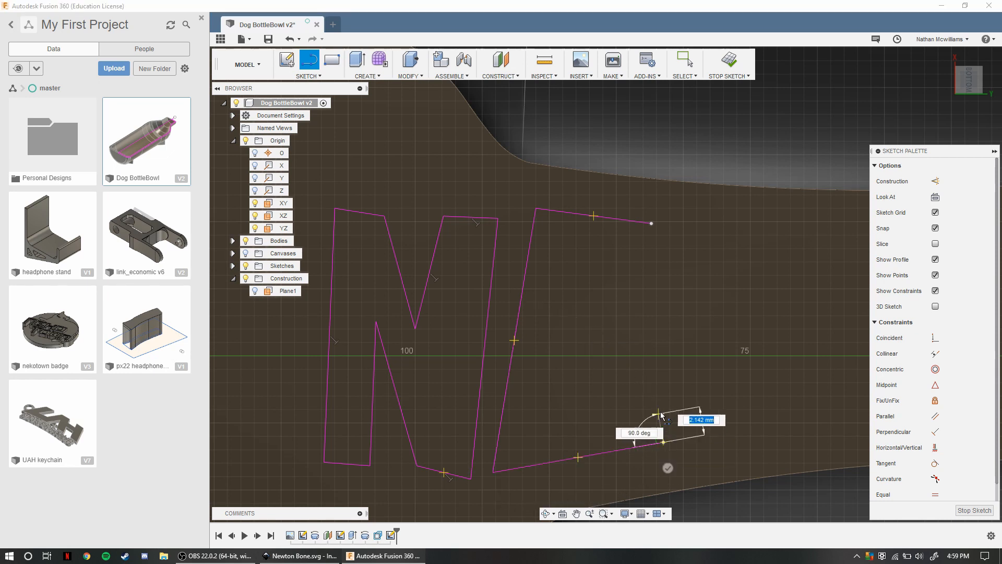
left_click(657, 404)
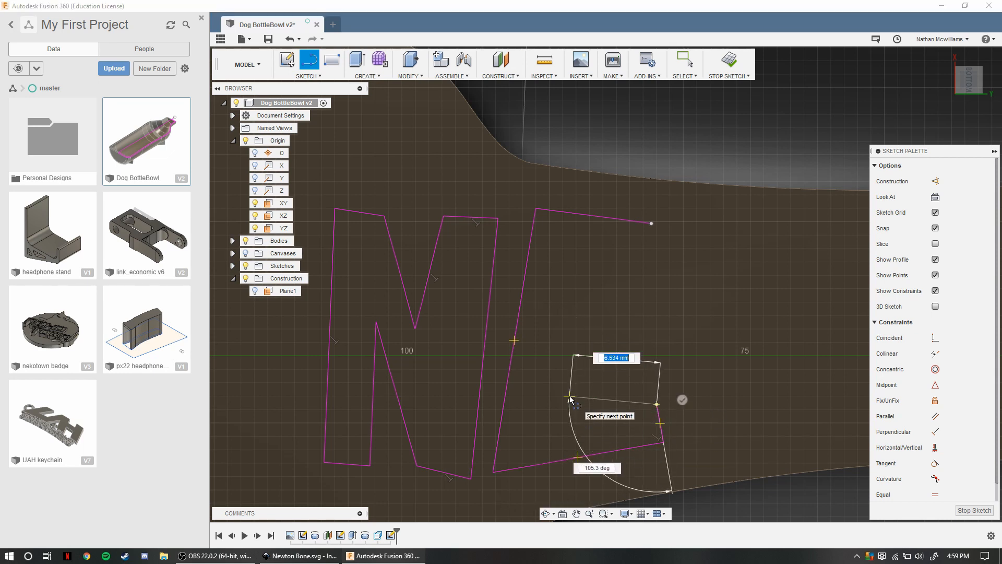
left_click(571, 395)
left_click(572, 375)
left_click(661, 338)
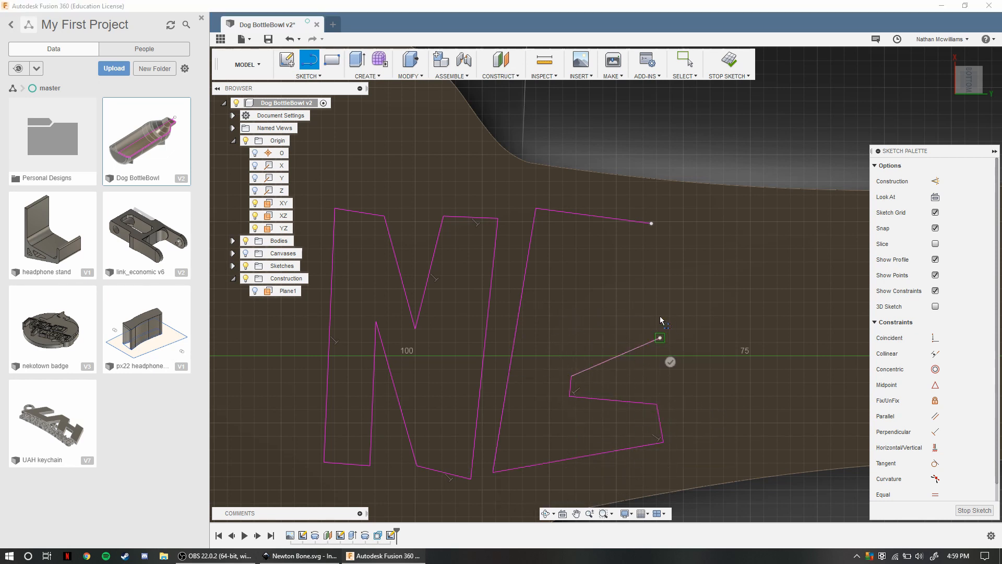
left_click(661, 303)
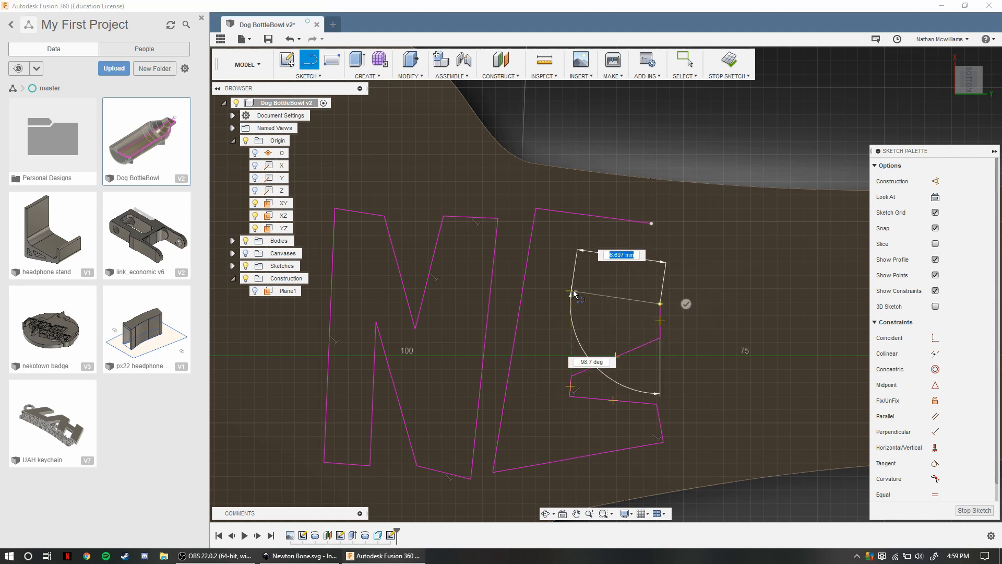
left_click(571, 290)
mouse_move(573, 279)
left_mouse_down()
mouse_move(651, 224)
mouse_move(642, 219)
mouse_move(659, 260)
mouse_move(678, 261)
mouse_move(695, 229)
left_mouse_up()
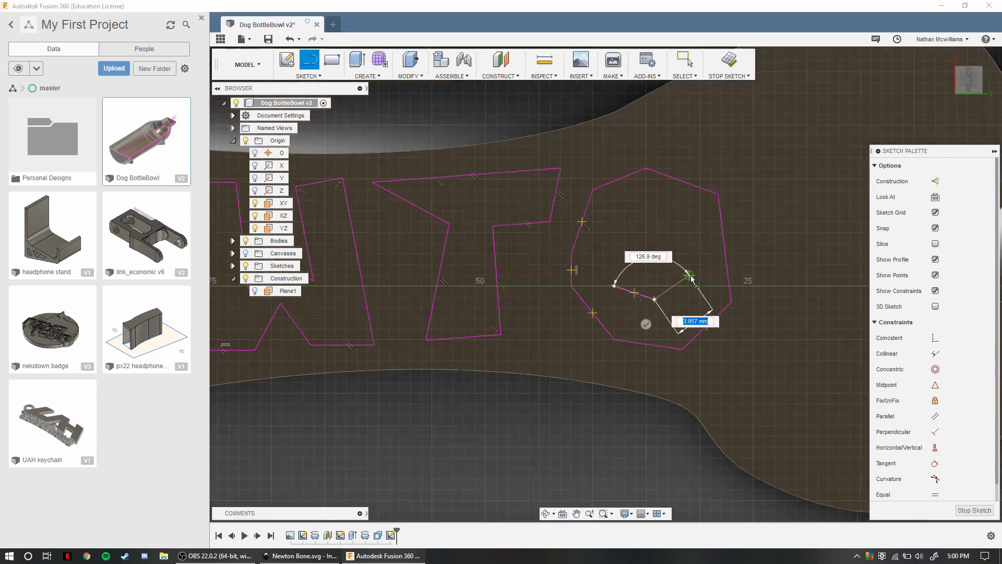
Complete the closed inner opening of the letter O with straight lines
left_click_drag(668, 314, 677, 223)
left_click(673, 222)
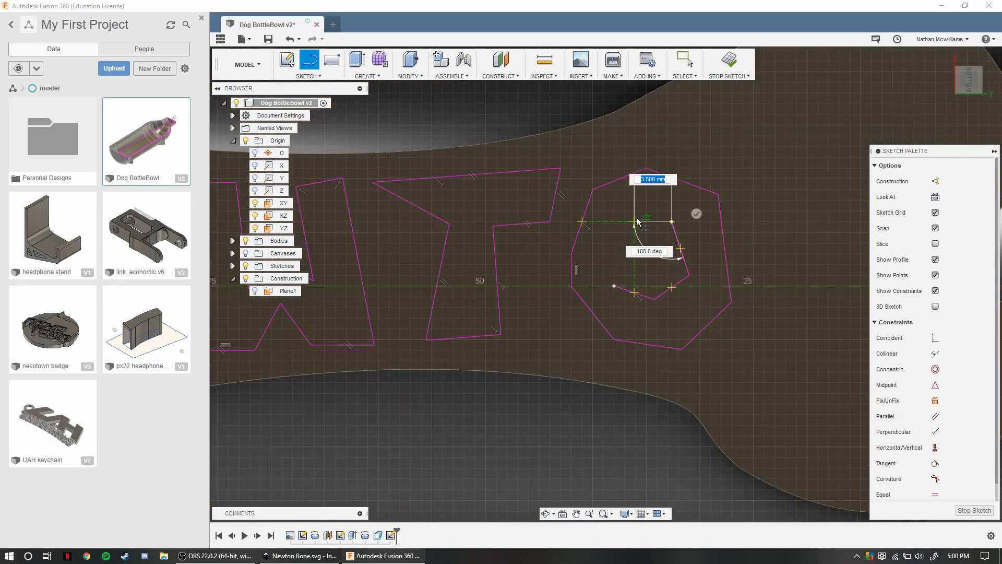
left_click(634, 216)
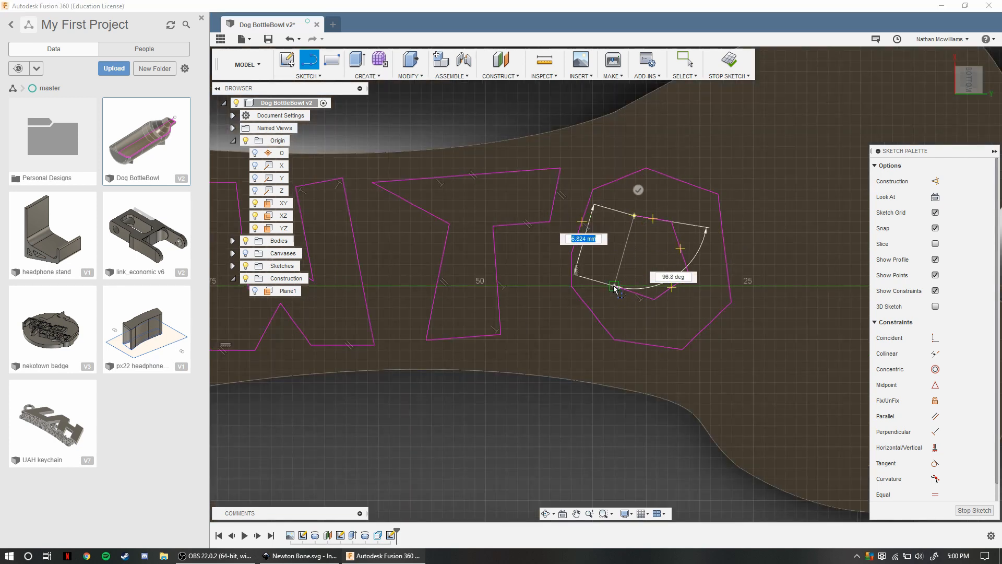
left_click(614, 286)
Draw a closed block letter N with straight lines between the O and the bone's right end, its first stroke about 17 mm long
scroll(534, 285, "down", 5)
scroll(605, 302, "up", 3)
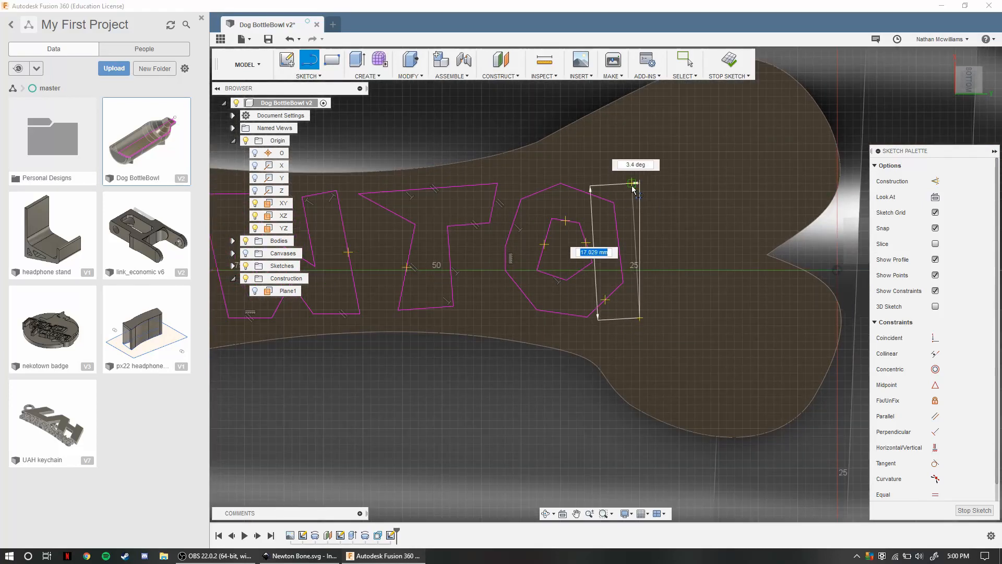
left_click(632, 183)
left_click(670, 181)
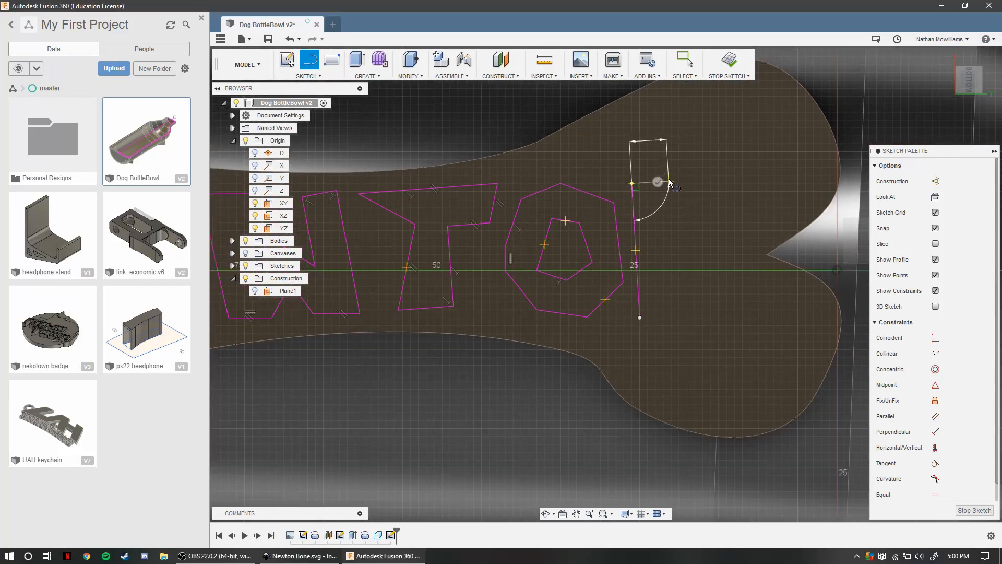
left_click(703, 252)
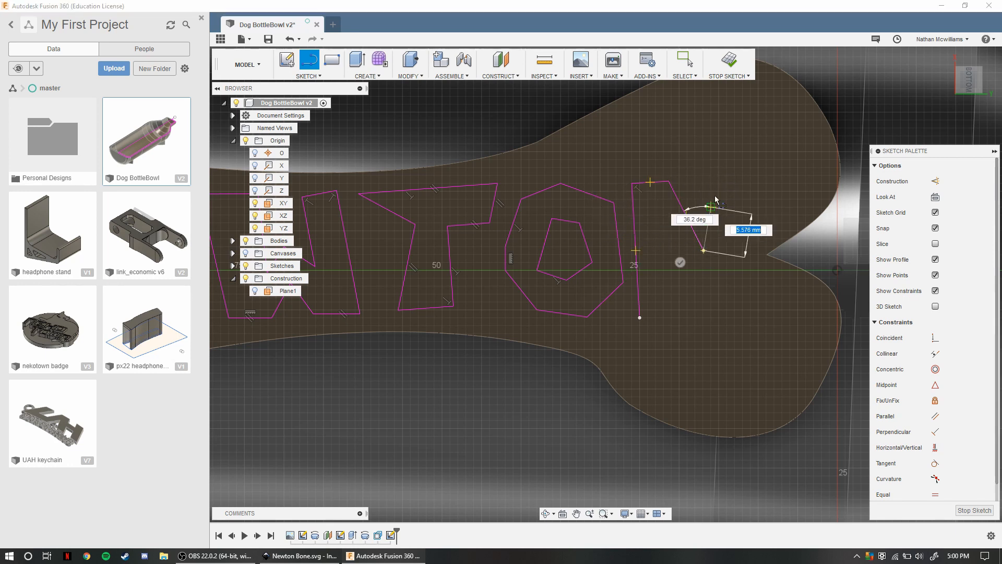
left_click(711, 182)
left_click(750, 191)
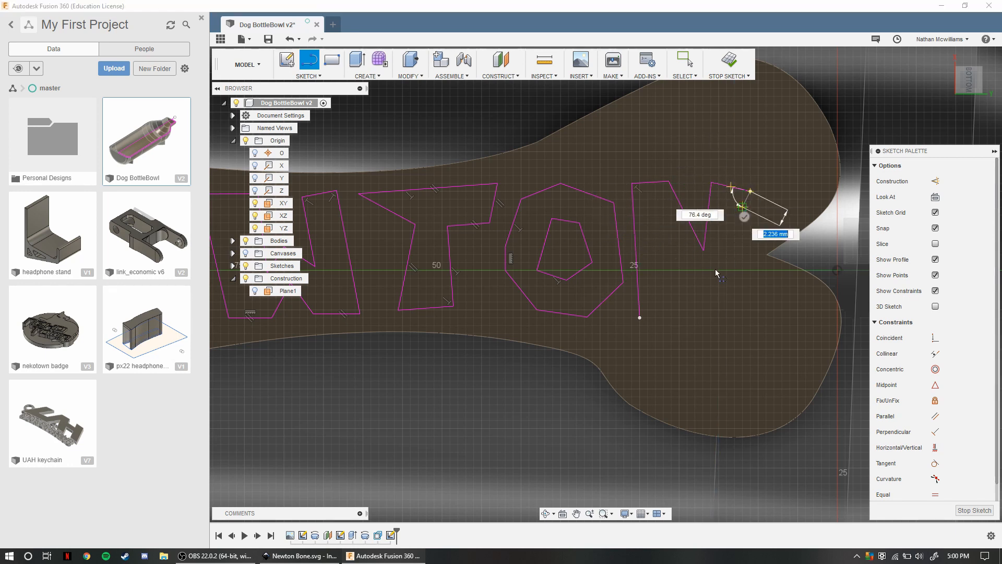
left_click(731, 343)
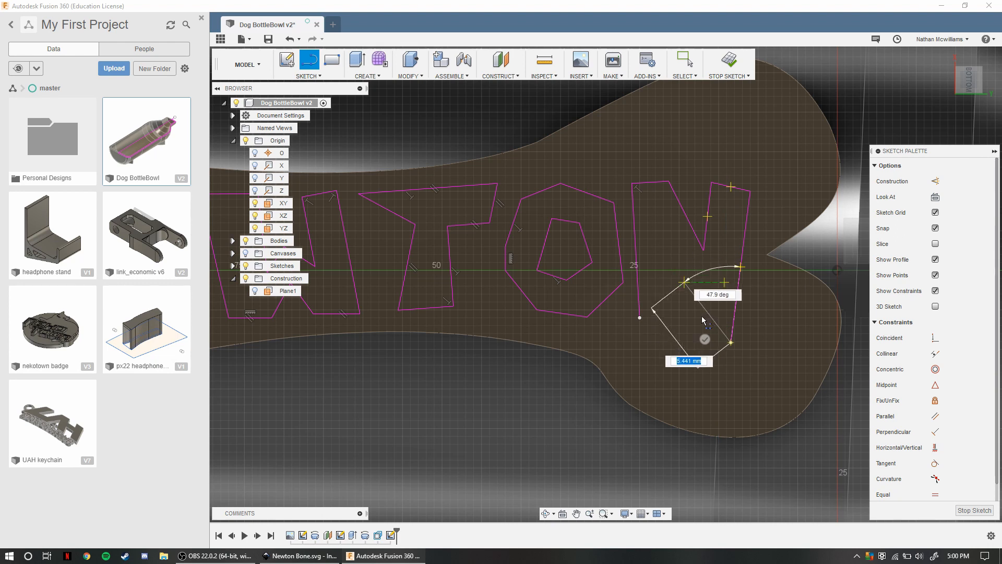
left_click_drag(702, 318, 672, 264)
left_click(671, 262)
left_click(672, 330)
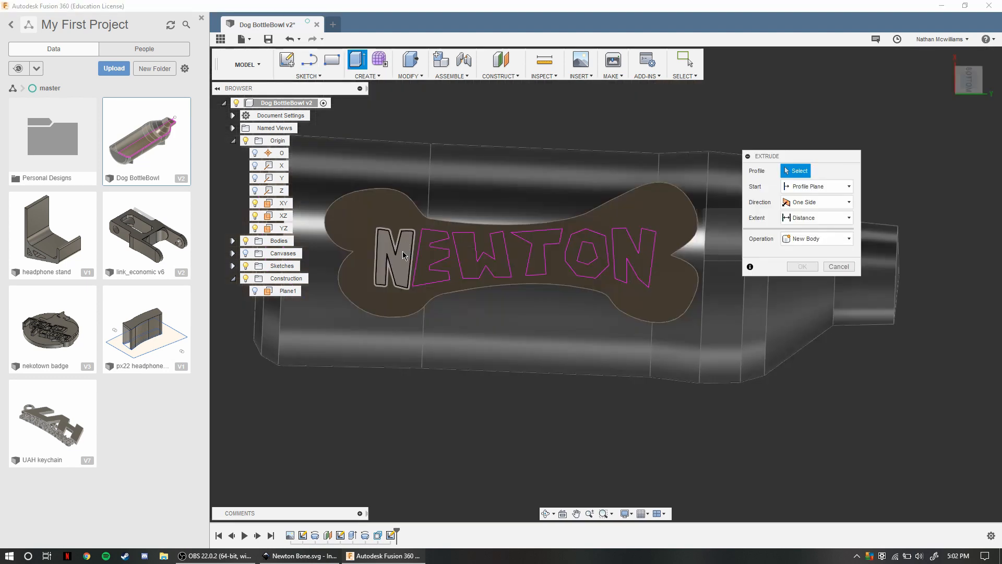
Extrude the six NEWTON letter profiles as a cut with a distance of -0.22 mm into the bone's face
left_click(397, 258)
left_click(431, 258)
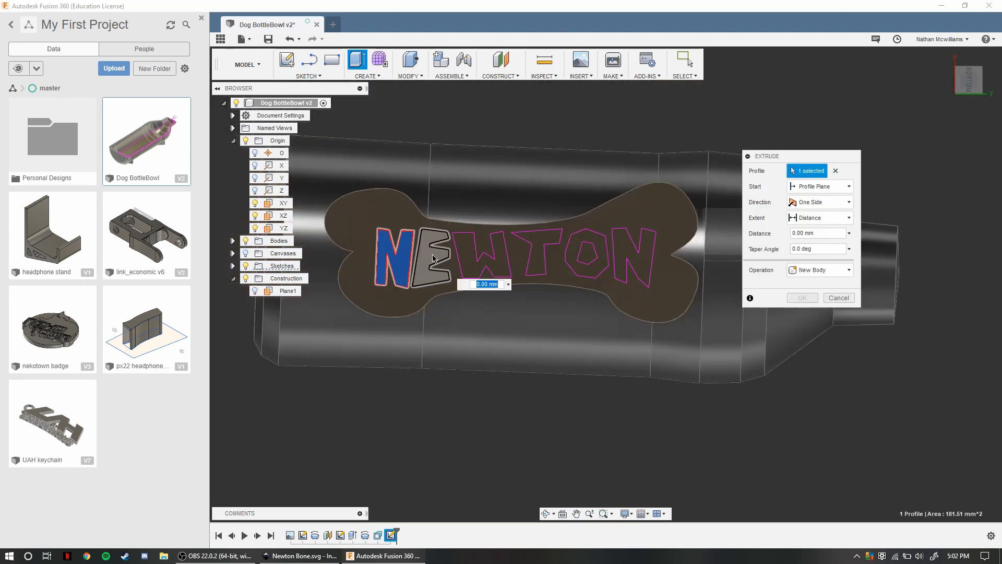
left_click(474, 258)
left_click(538, 245)
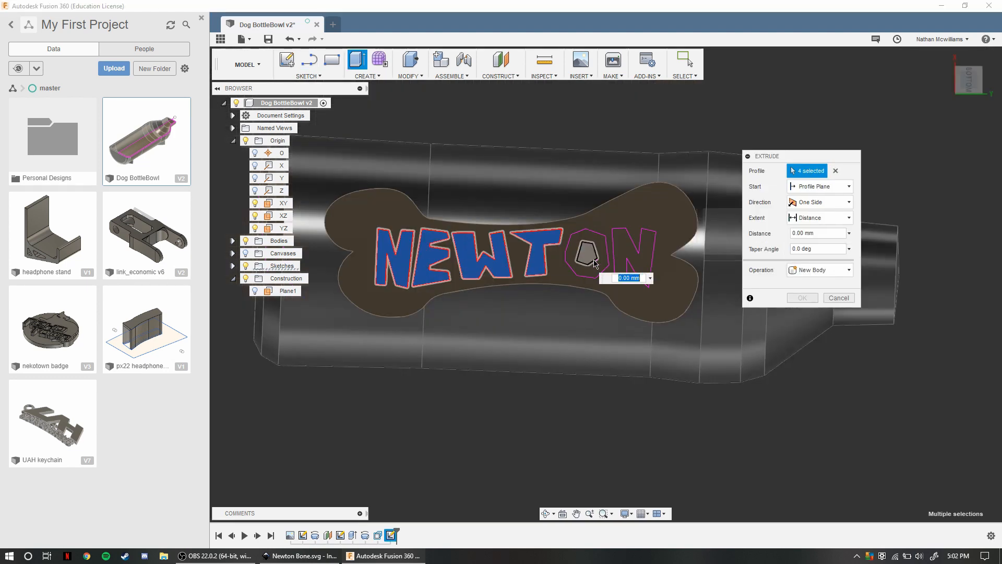
left_click(585, 275)
left_click(621, 257)
middle_click_drag(532, 187, 524, 277, "shift")
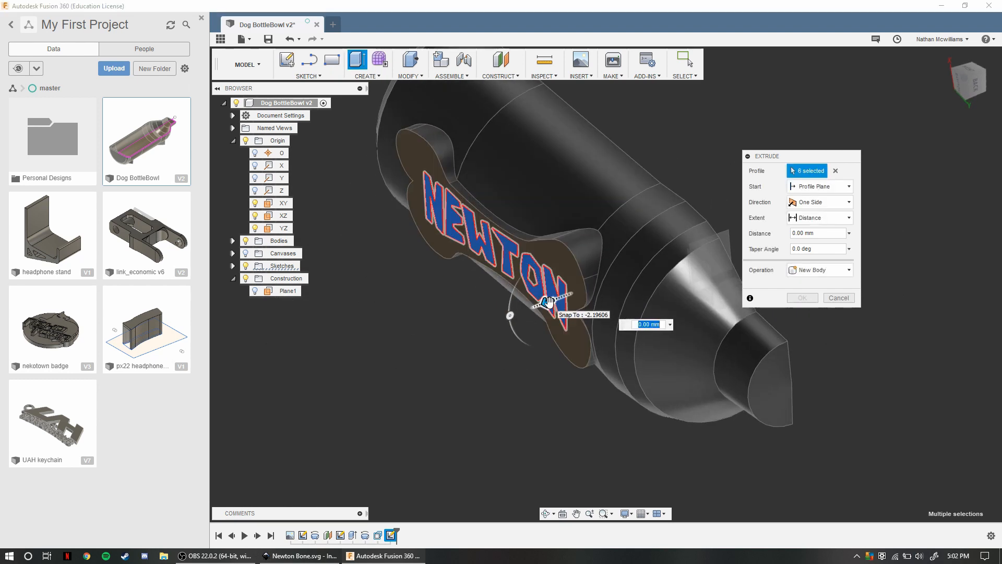
left_click_drag(546, 303, 562, 301)
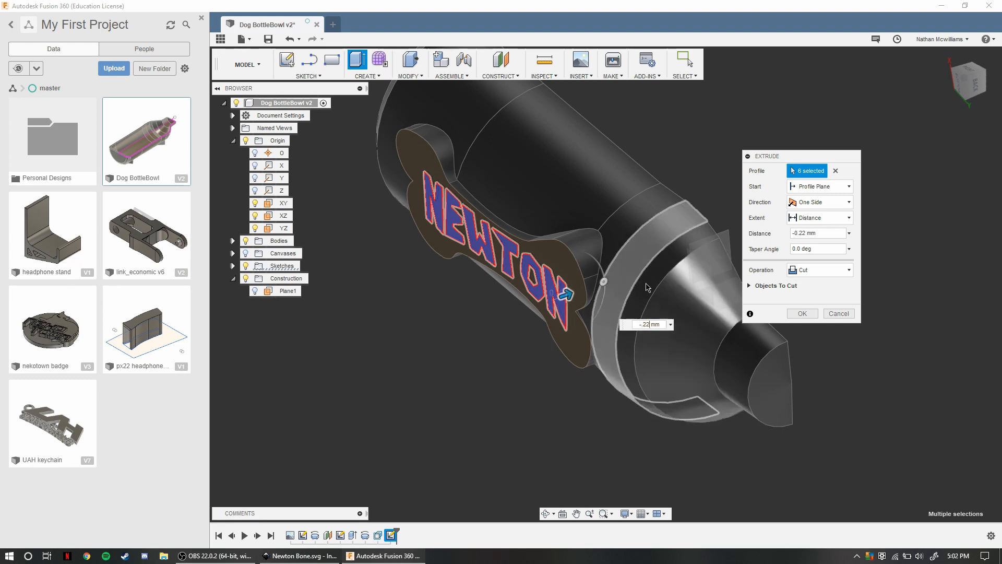
left_click(810, 317)
Send the Dog BottleBowl body as a 3D print mesh to the Simplify3D print utility
middle_click_drag(755, 336, 857, 314, "shift")
middle_click_drag(559, 271, 833, 187, "shift")
scroll(589, 248, "up", 5)
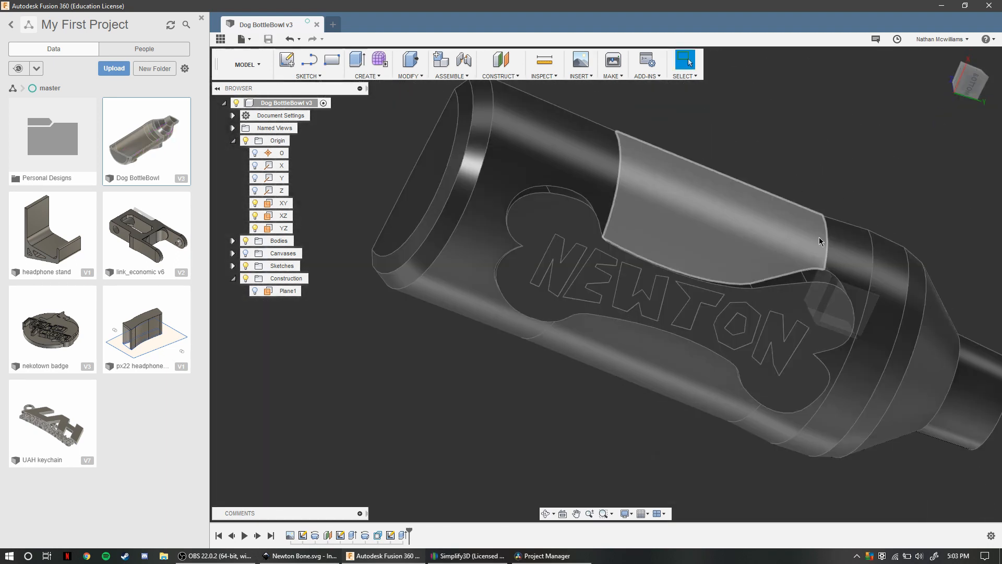
middle_click_drag(865, 156, 593, 106, "shift")
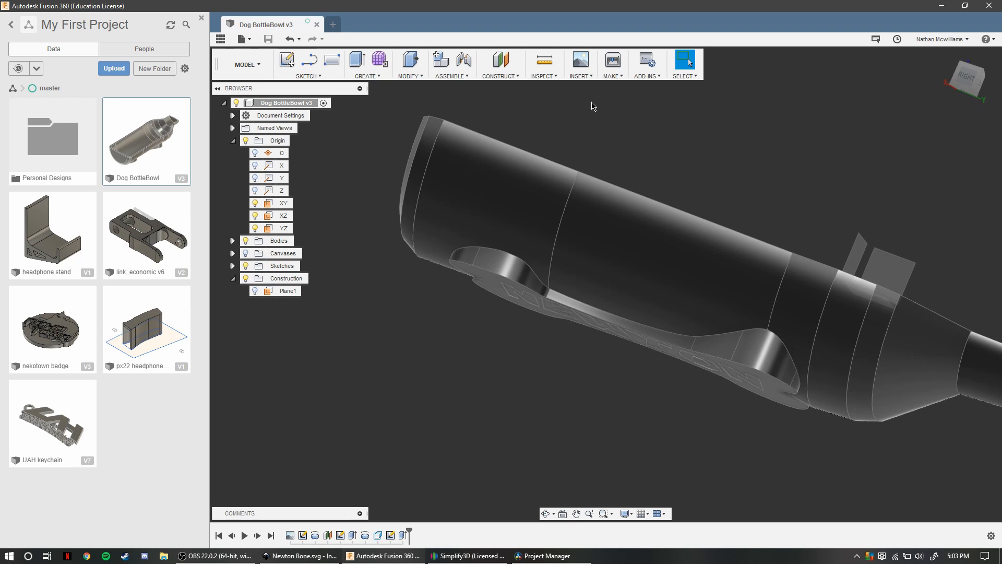
left_click(620, 78)
left_click(632, 91)
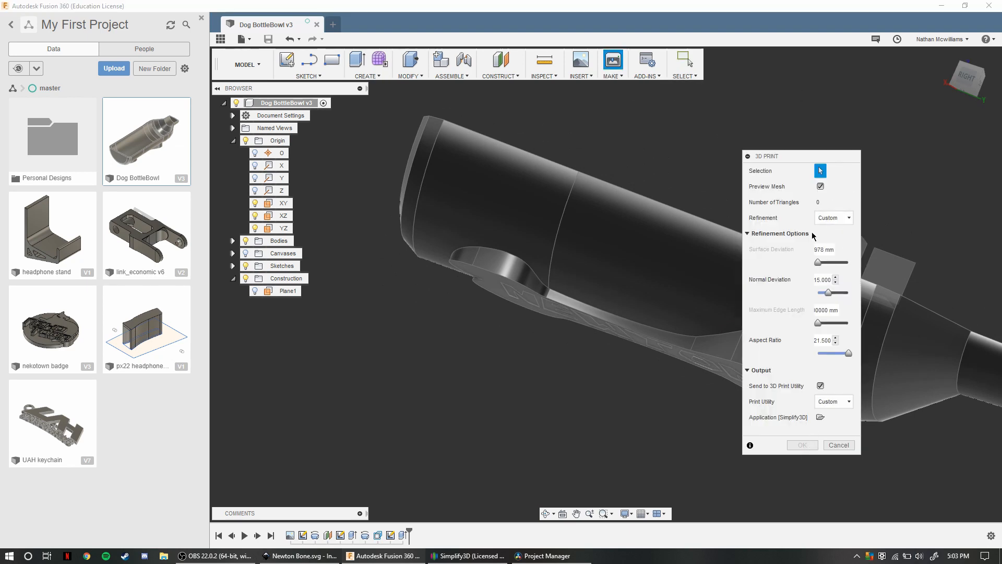
left_click(693, 248)
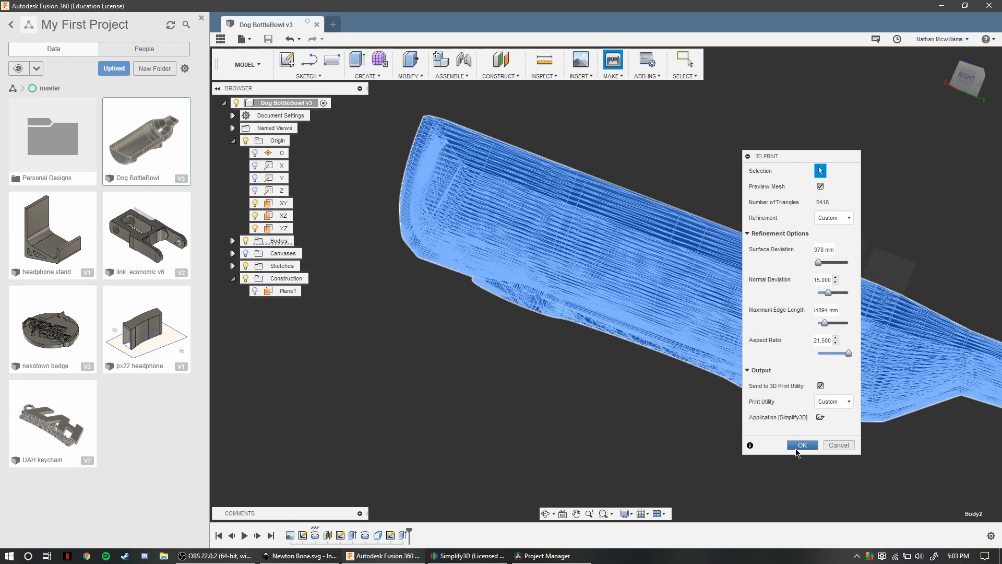
left_click(802, 445)
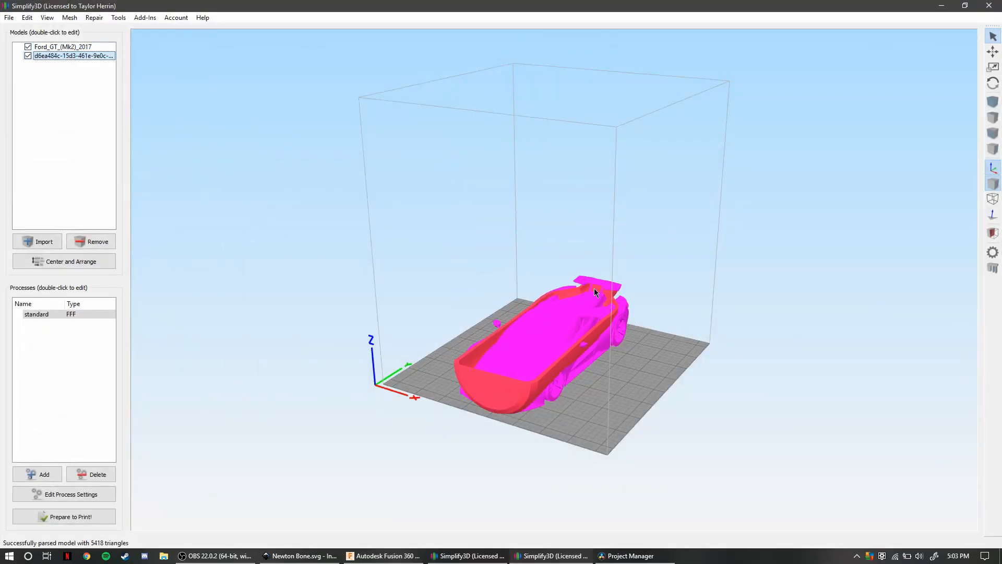
Delete the Ford_GT_(Mk2)_2017 model from the build plate and close the extra Simplify3D window
left_click(571, 323)
key("Delete")
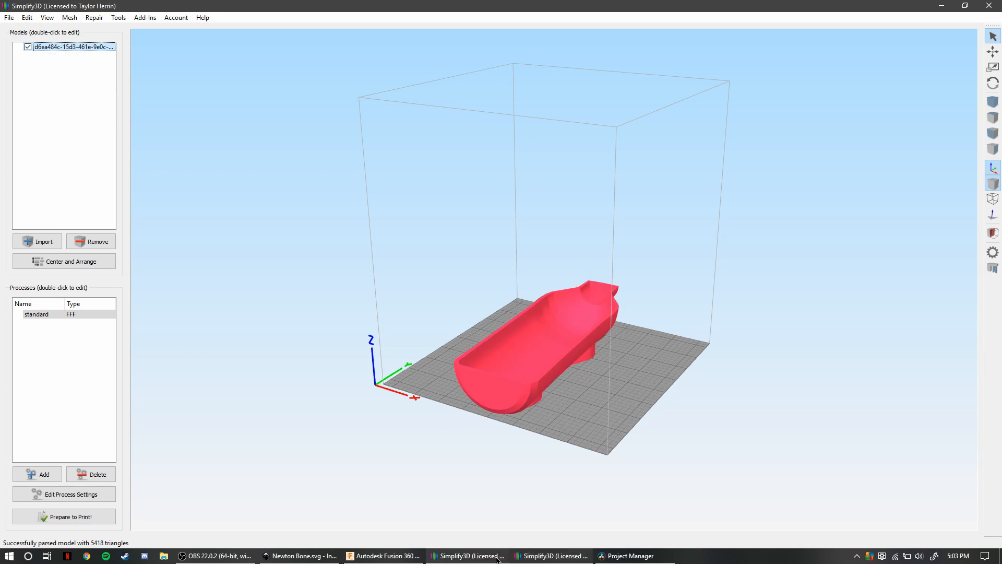
mouse_move(495, 560)
left_click(506, 496)
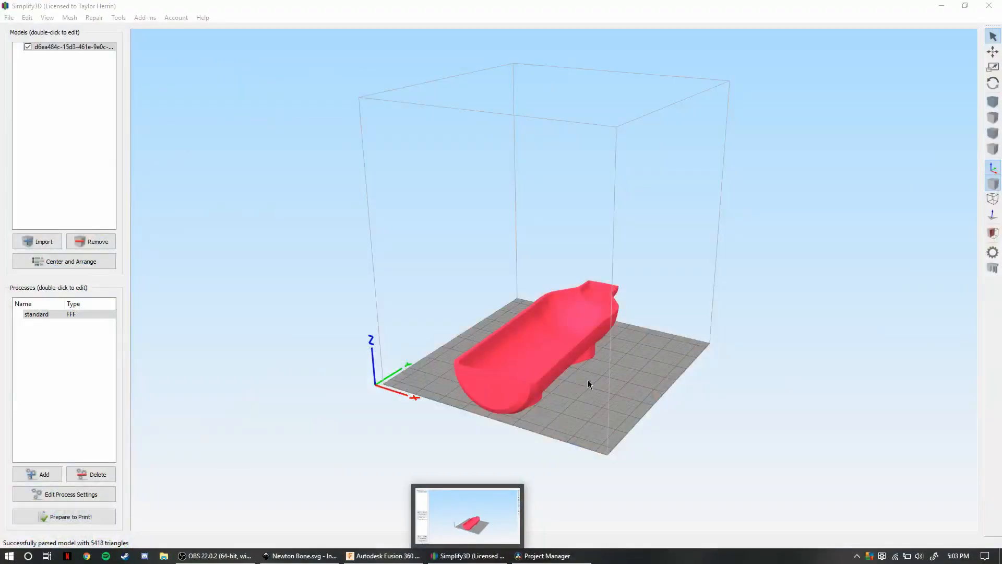
Check the bowl's bone-shaped underside, and slice the model with the standard process into a toolpath preview
left_click_drag(637, 405, 575, 240)
scroll(600, 181, "up", 10)
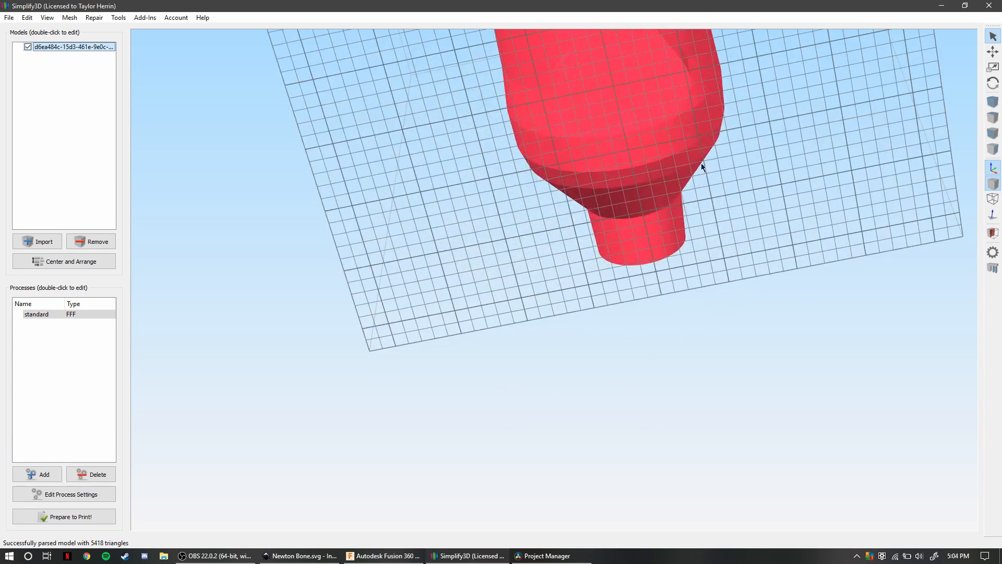
left_click_drag(668, 216, 529, 324)
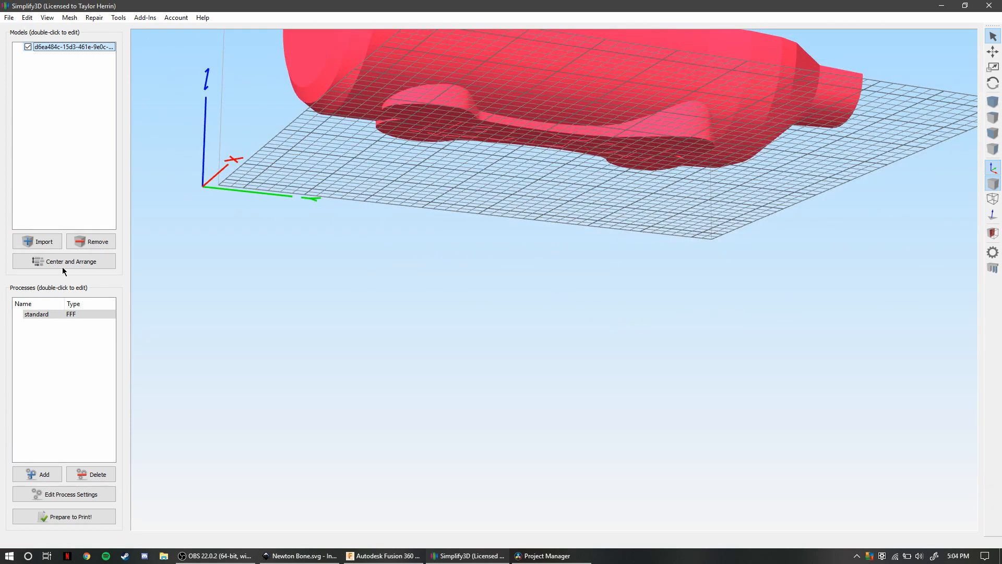
left_click(60, 515)
scroll(528, 319, "up", 3)
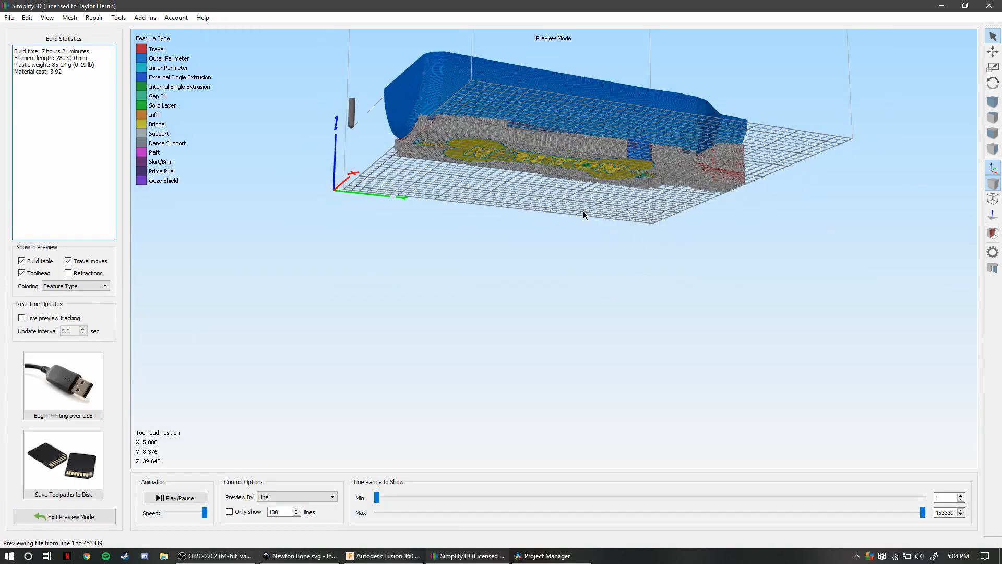
left_click_drag(584, 212, 552, 255)
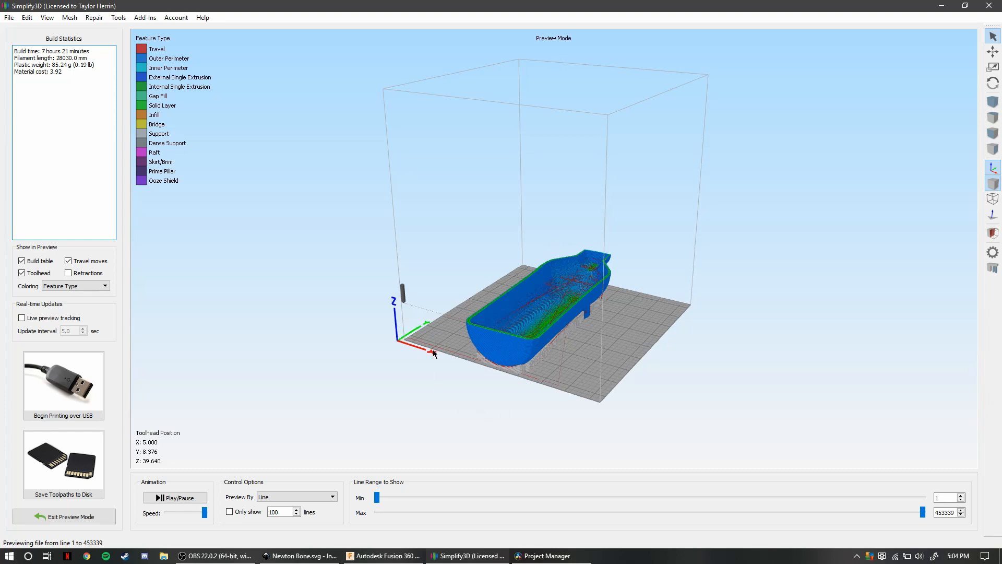
left_click_drag(433, 353, 418, 434)
Preview the toolpaths by layer and limit the range to layers 1 to 2 to examine the name plate's lettering
left_click(295, 497)
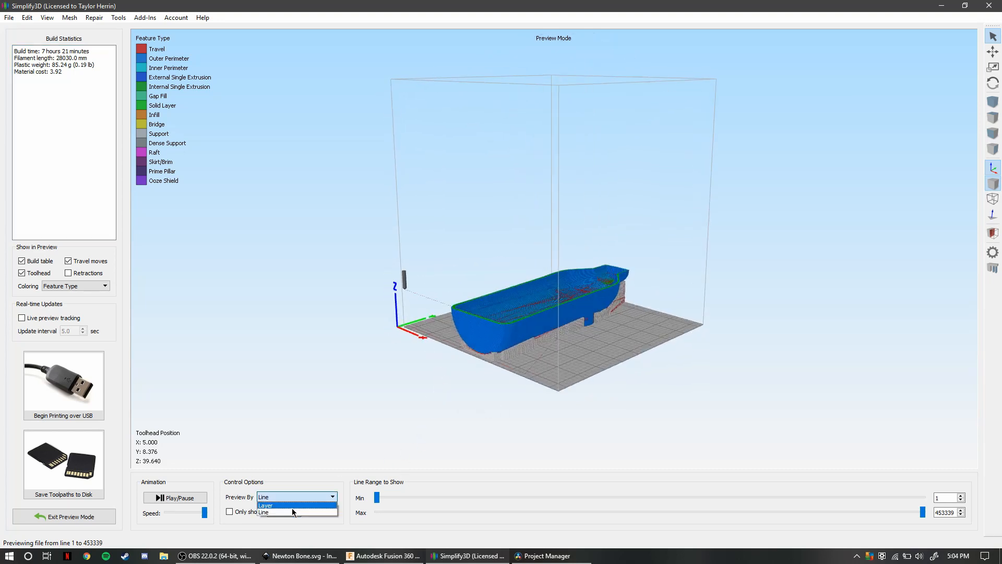
left_click(282, 506)
left_click_drag(933, 513, 311, 493)
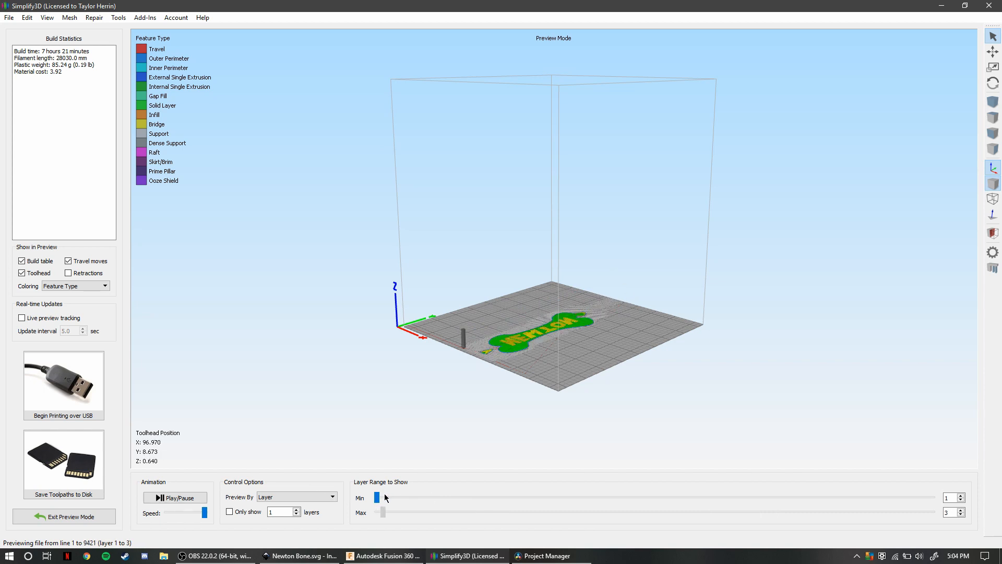
scroll(504, 296, "up", 10)
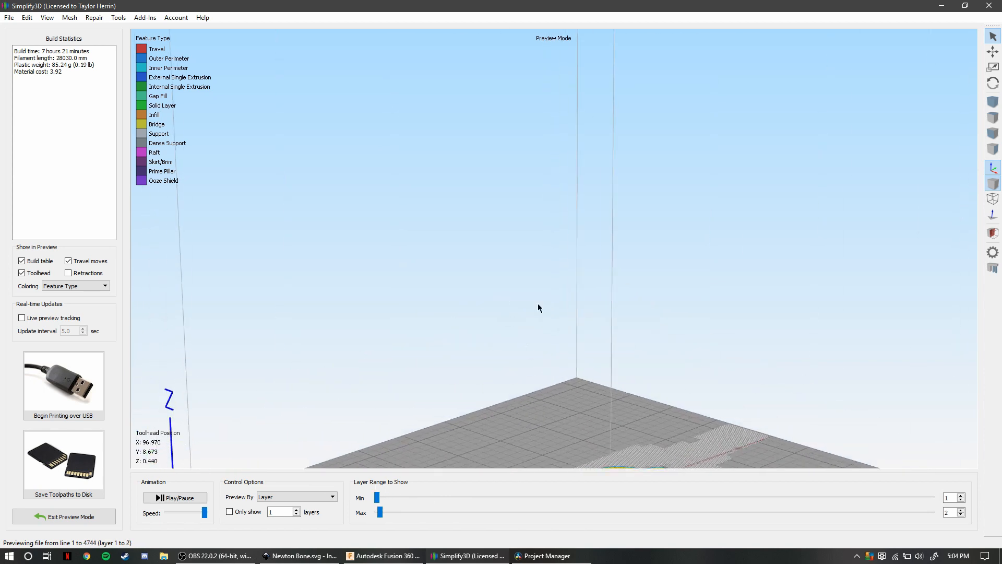
left_click_drag(560, 306, 915, 358)
scroll(653, 449, "up", 2)
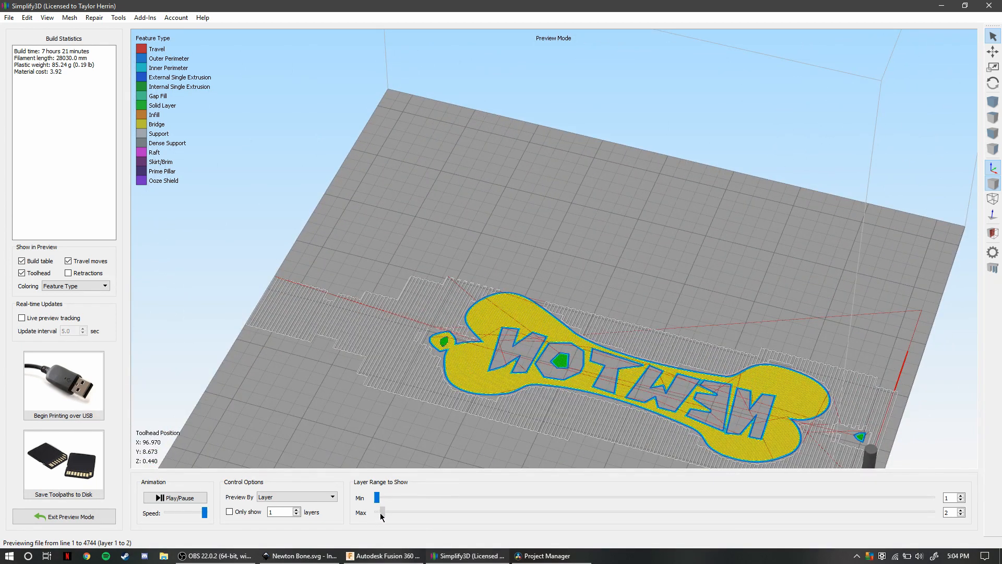
Raise the displayed layer range to layer 3 and on to layer 40 to examine how the letters and bowl build up
left_click_drag(381, 517, 386, 517)
scroll(851, 435, "up", 4)
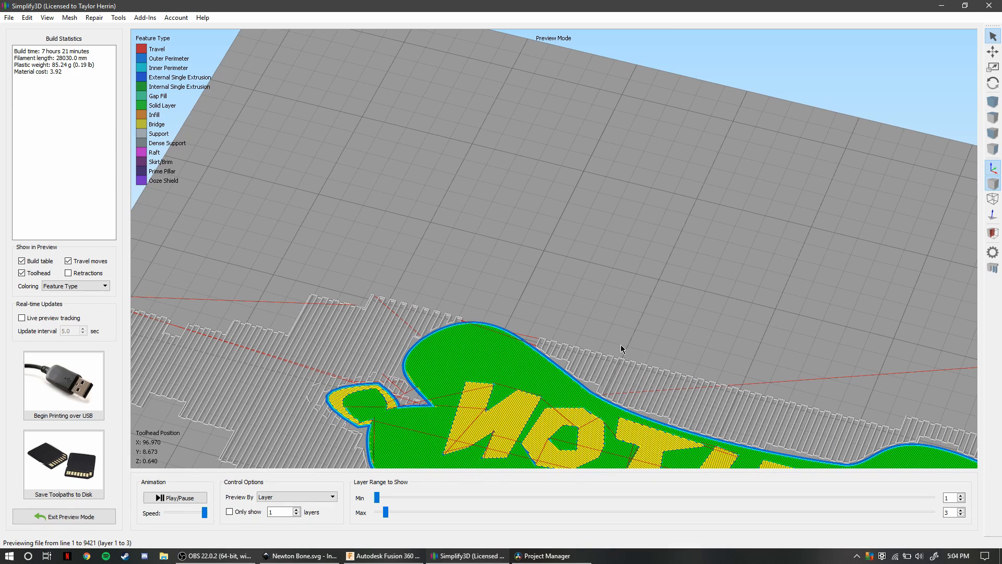
scroll(391, 321, "down", 5)
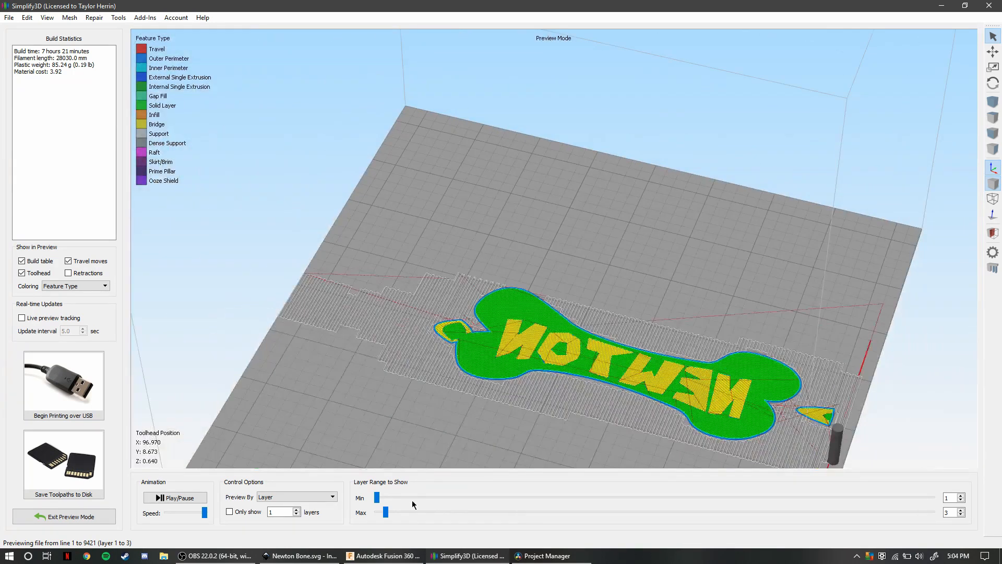
left_click_drag(387, 515, 545, 518)
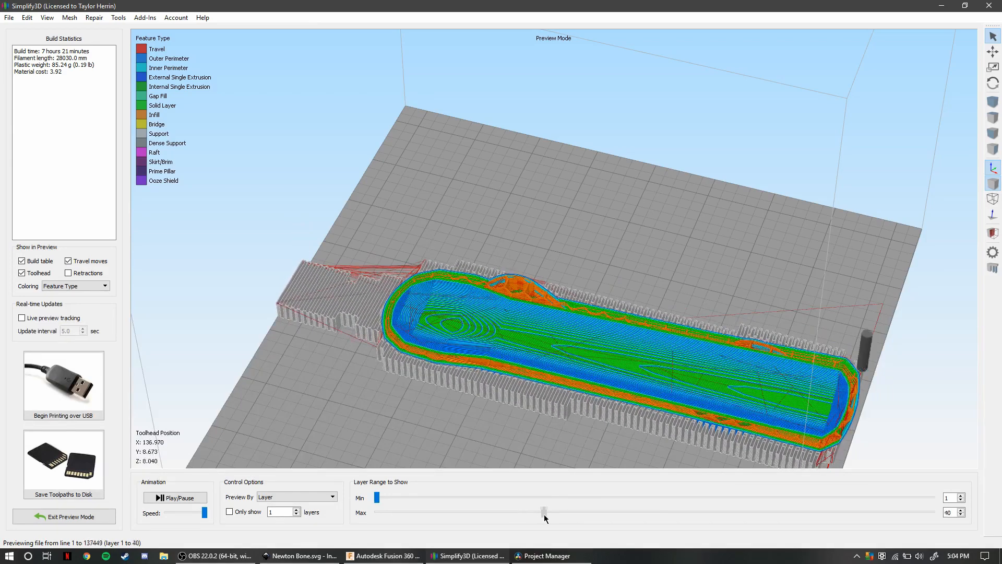